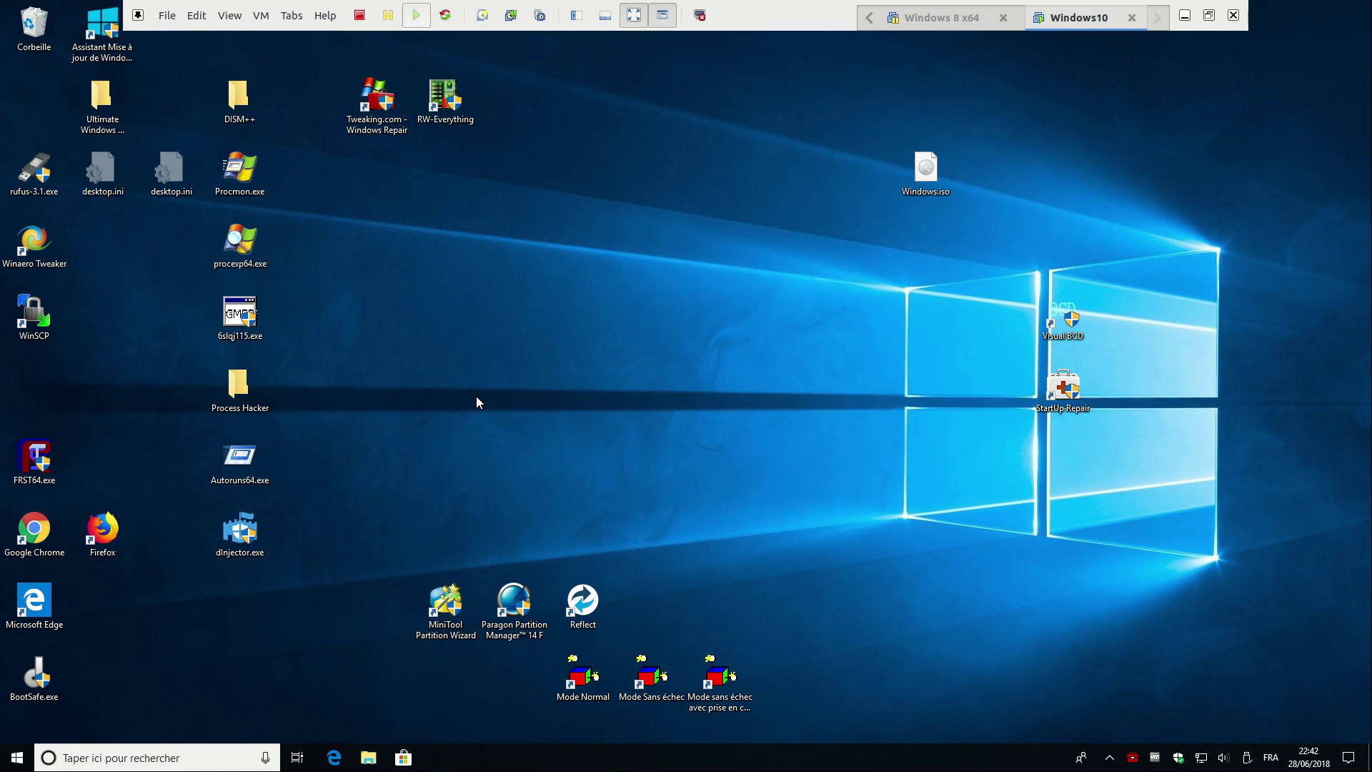
# Step: Move Windows.iso on the desktop and inspect the image file's properties
pyautogui.moveTo(841, 104); pyautogui.dragTo(857, 179)
pyautogui.click(750, 131)
pyautogui.rightClick(858, 177)
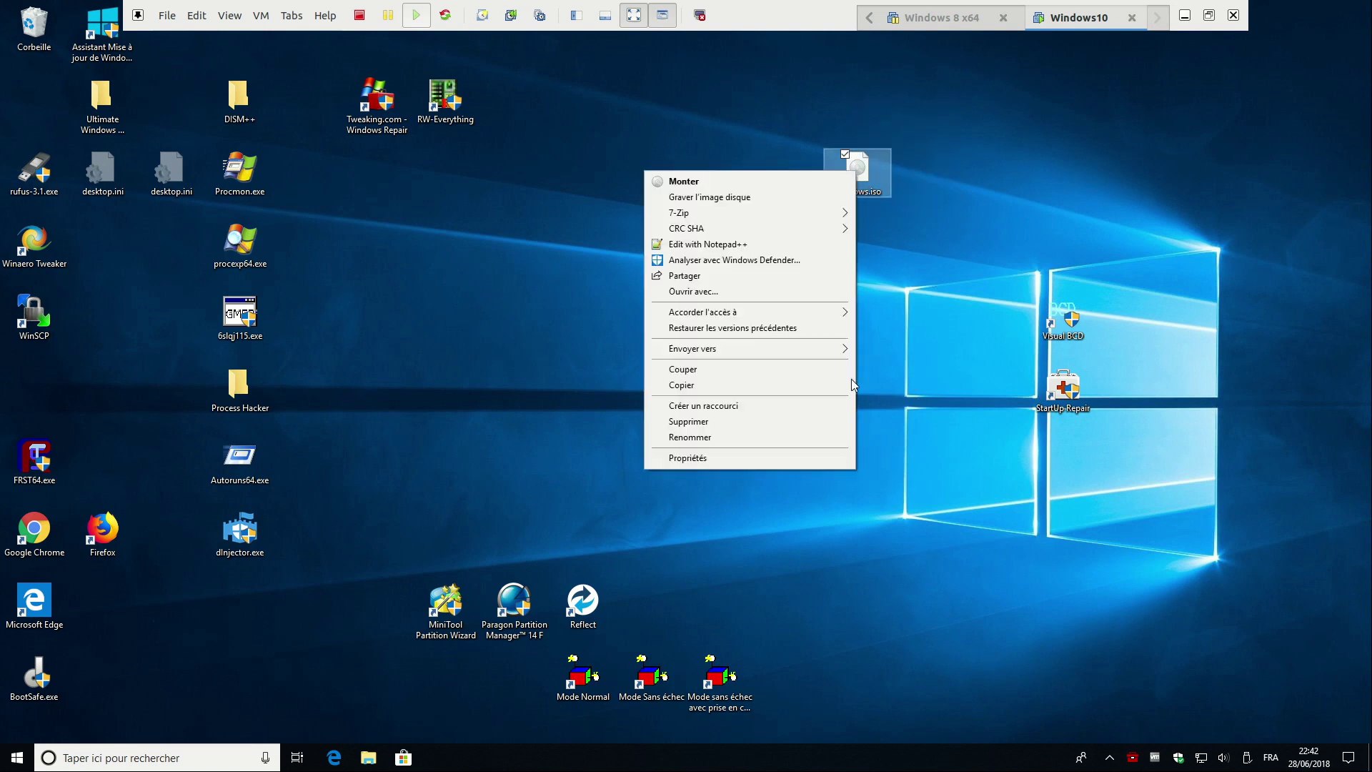
pyautogui.click(820, 450)
pyautogui.moveTo(959, 333); pyautogui.dragTo(984, 332)
pyautogui.click(1117, 522)
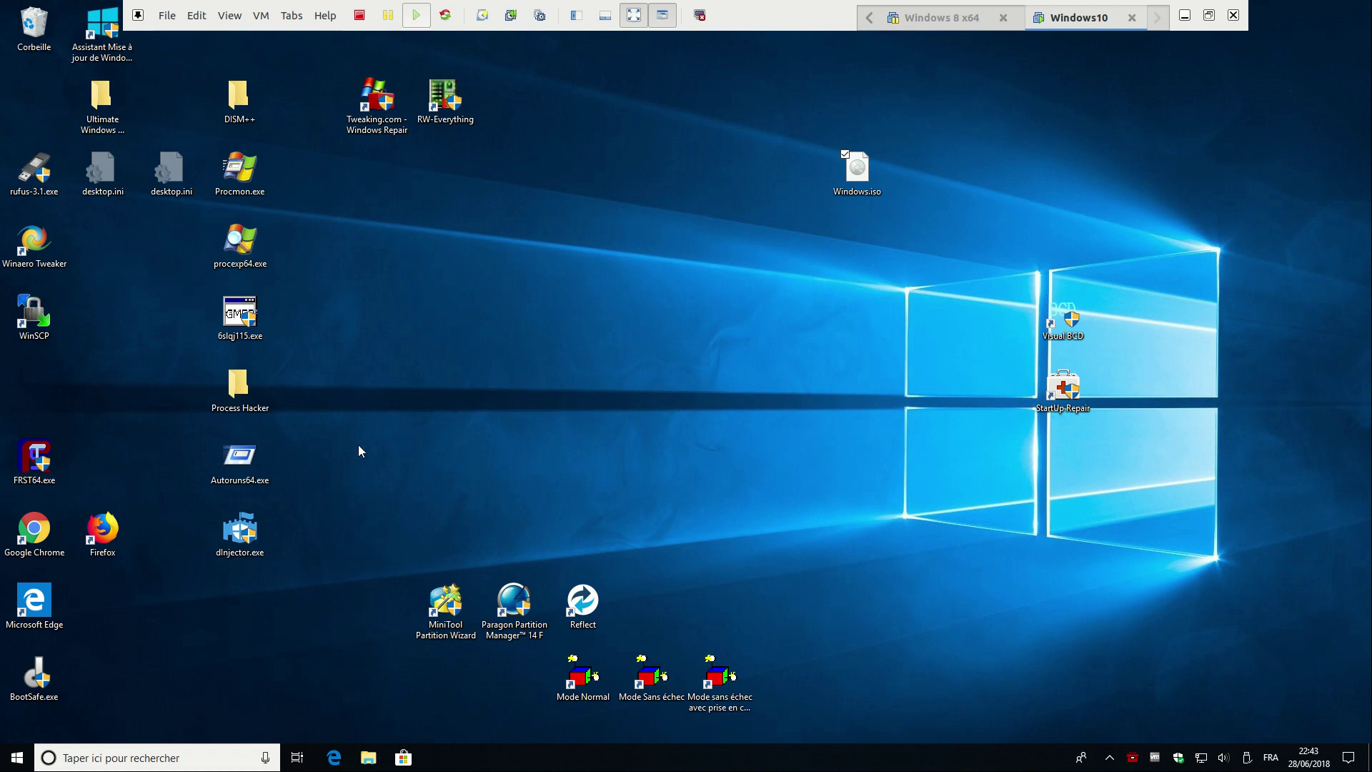
# Step: Open Firefox in a maximized window and search the web for "windows 10 iso"
pyautogui.click(119, 528)
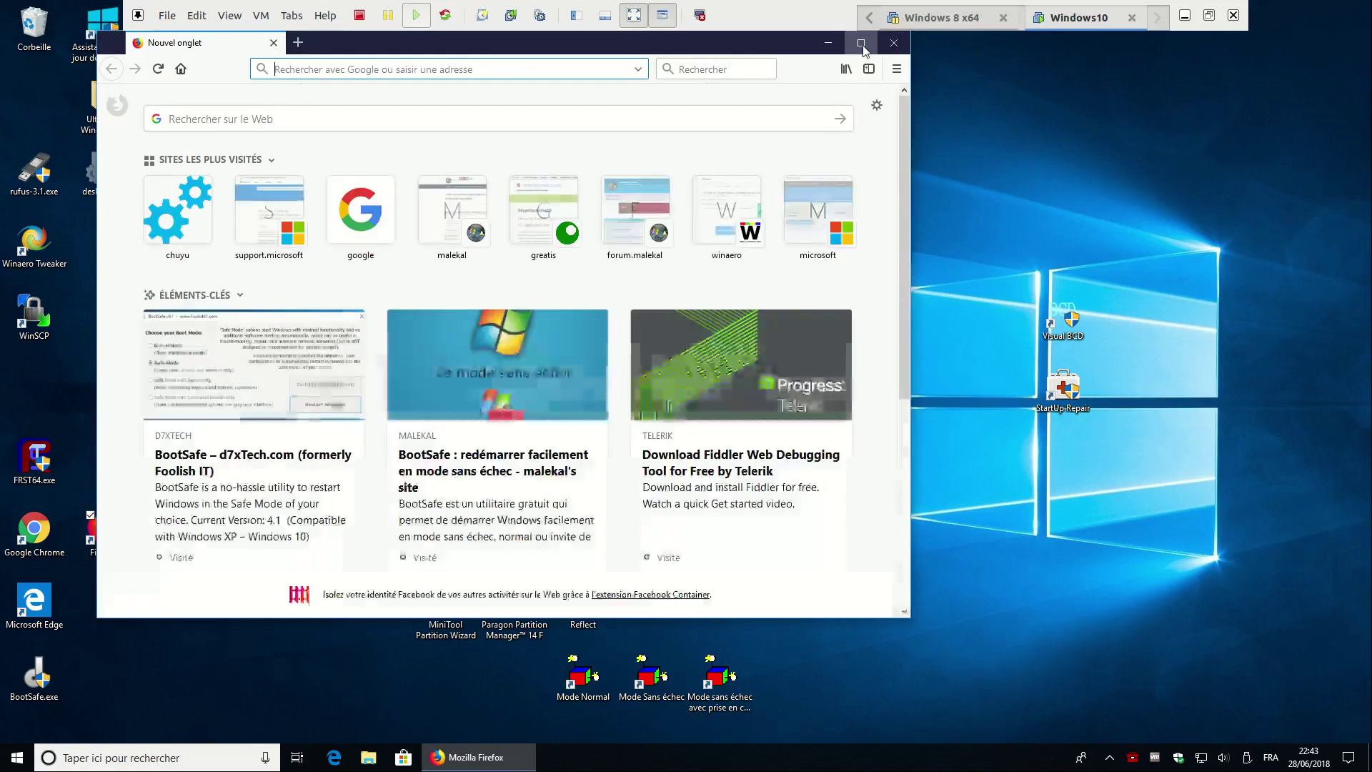
pyautogui.click(861, 45)
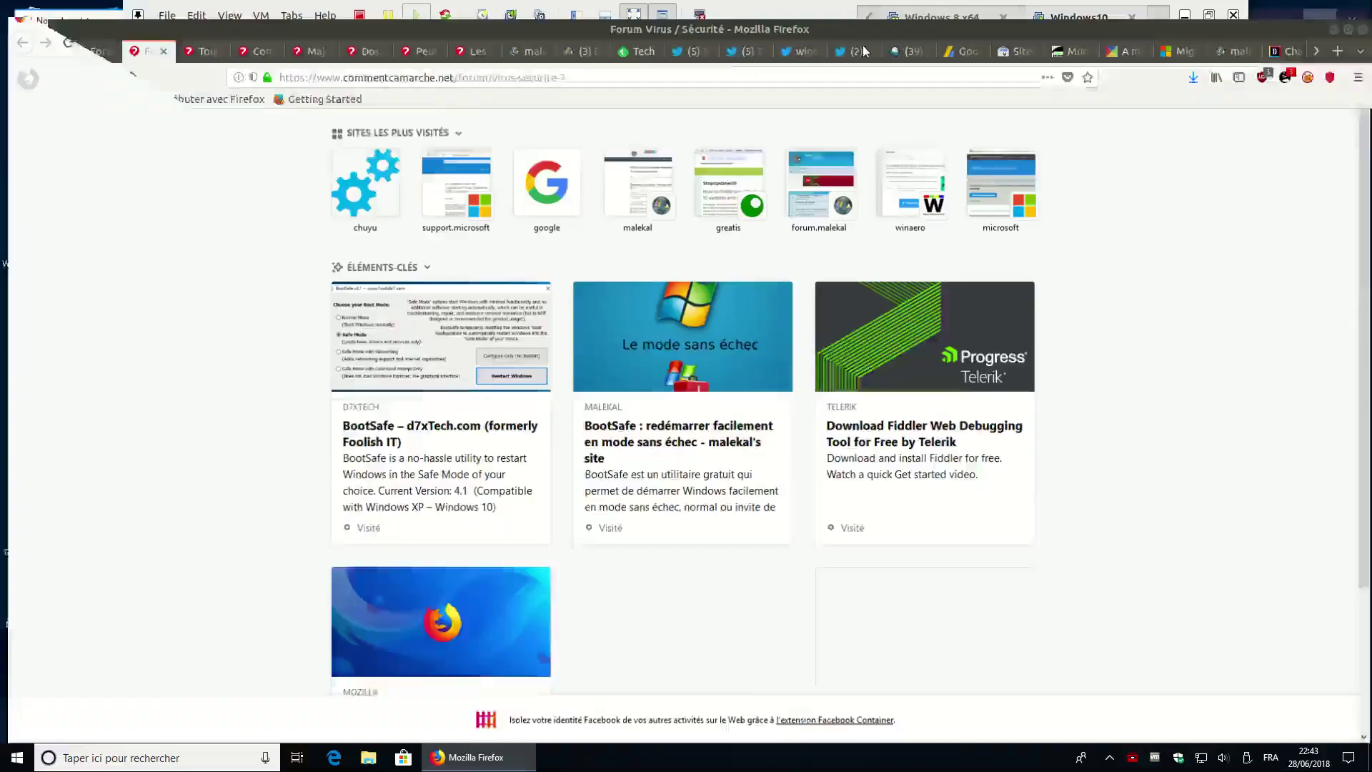
pyautogui.click(434, 88)
pyautogui.write('windows 10 iso')
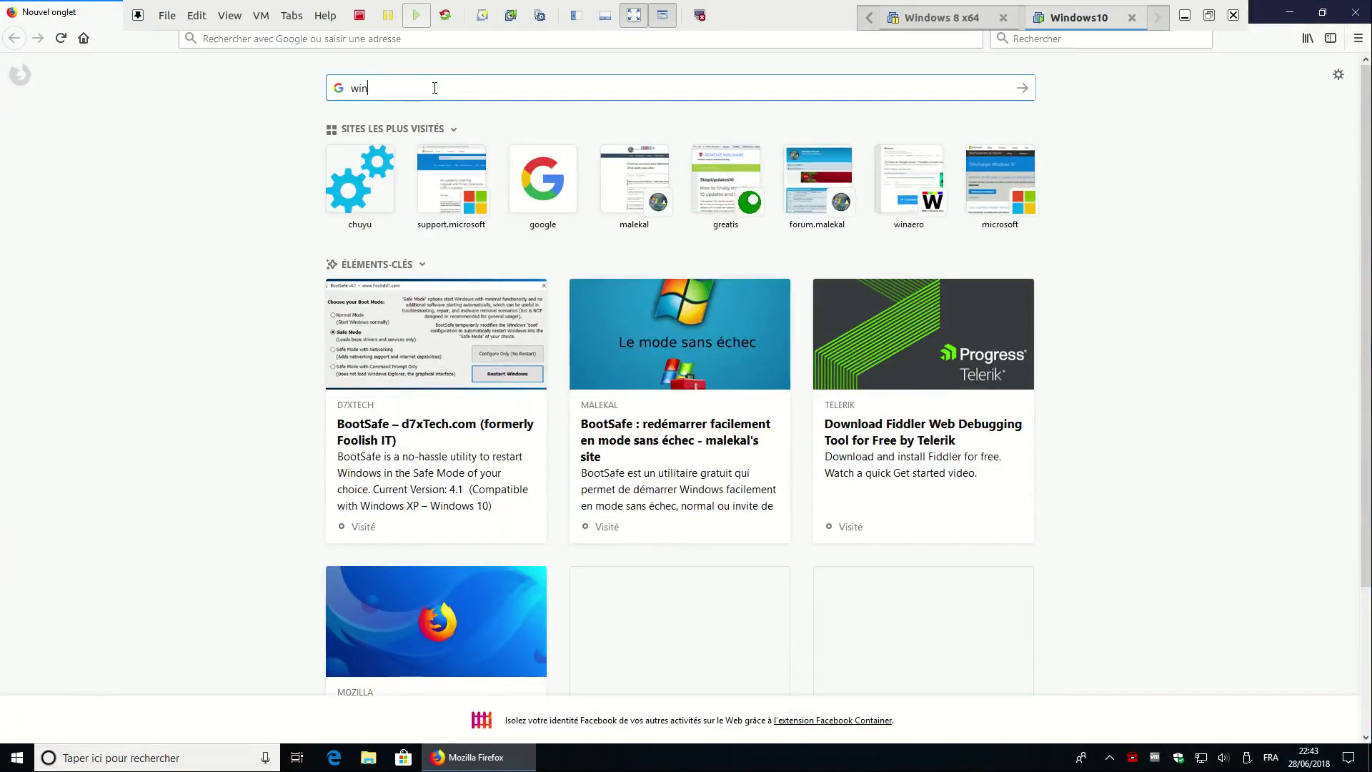
pyautogui.press('Return')
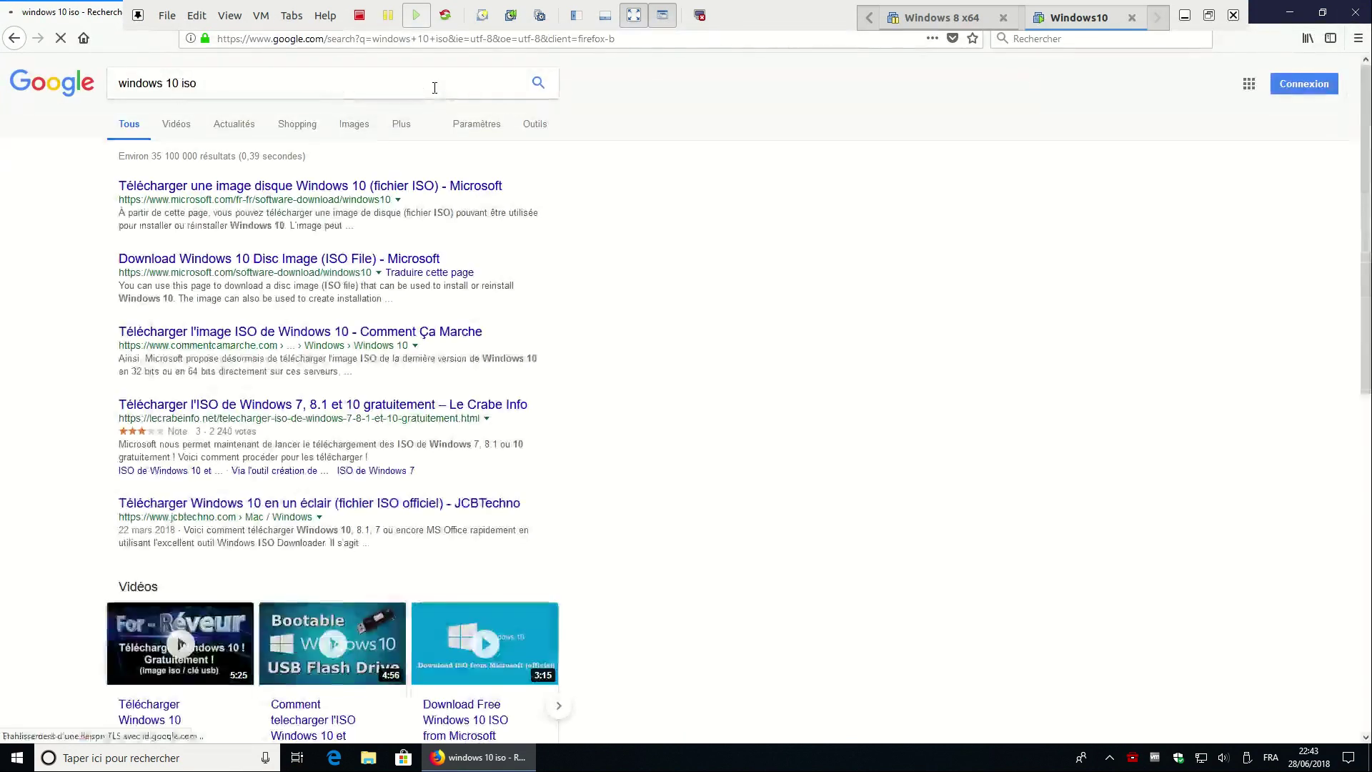
# Step: Open Microsoft's French Windows 10 disc image download page from the search results and review the April 2018 Update notice
pyautogui.moveTo(114, 190); pyautogui.dragTo(528, 191)
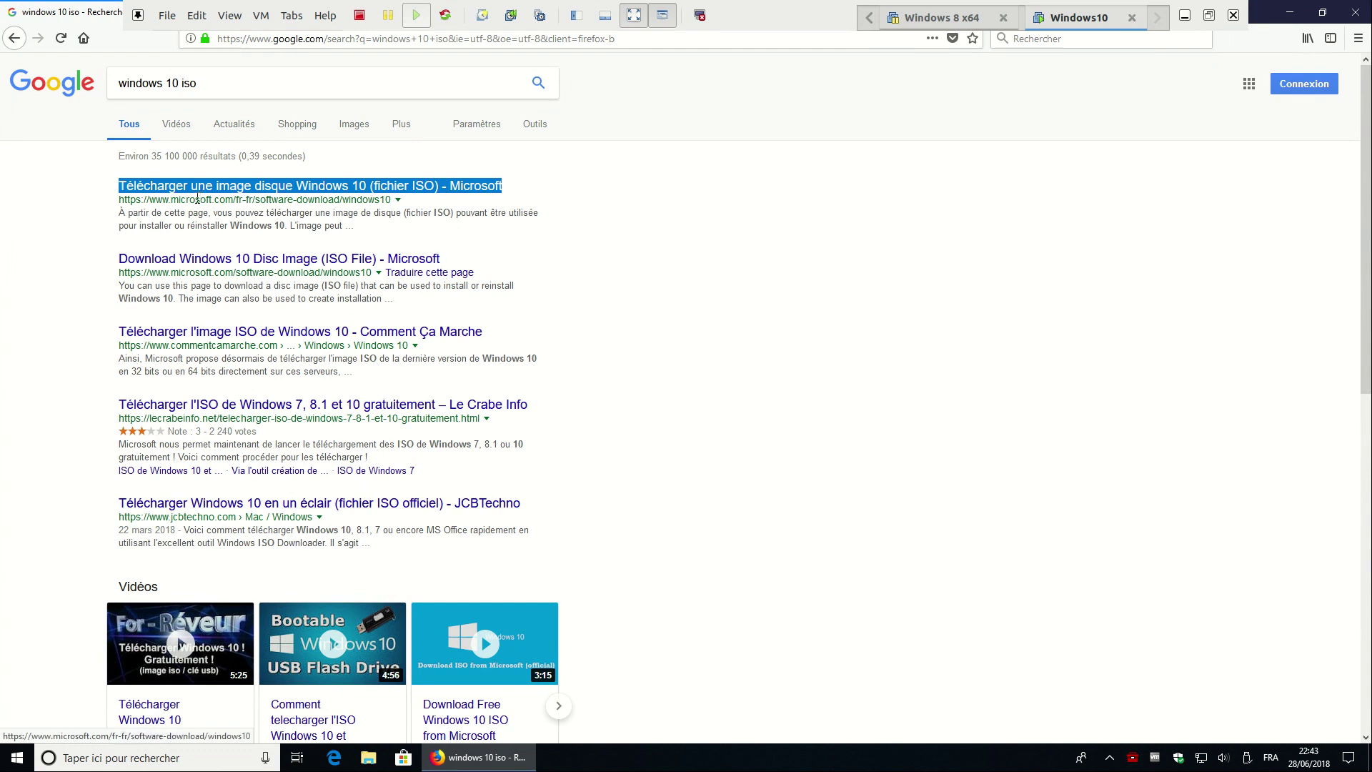
pyautogui.moveTo(201, 200); pyautogui.dragTo(179, 200)
pyautogui.click(443, 332)
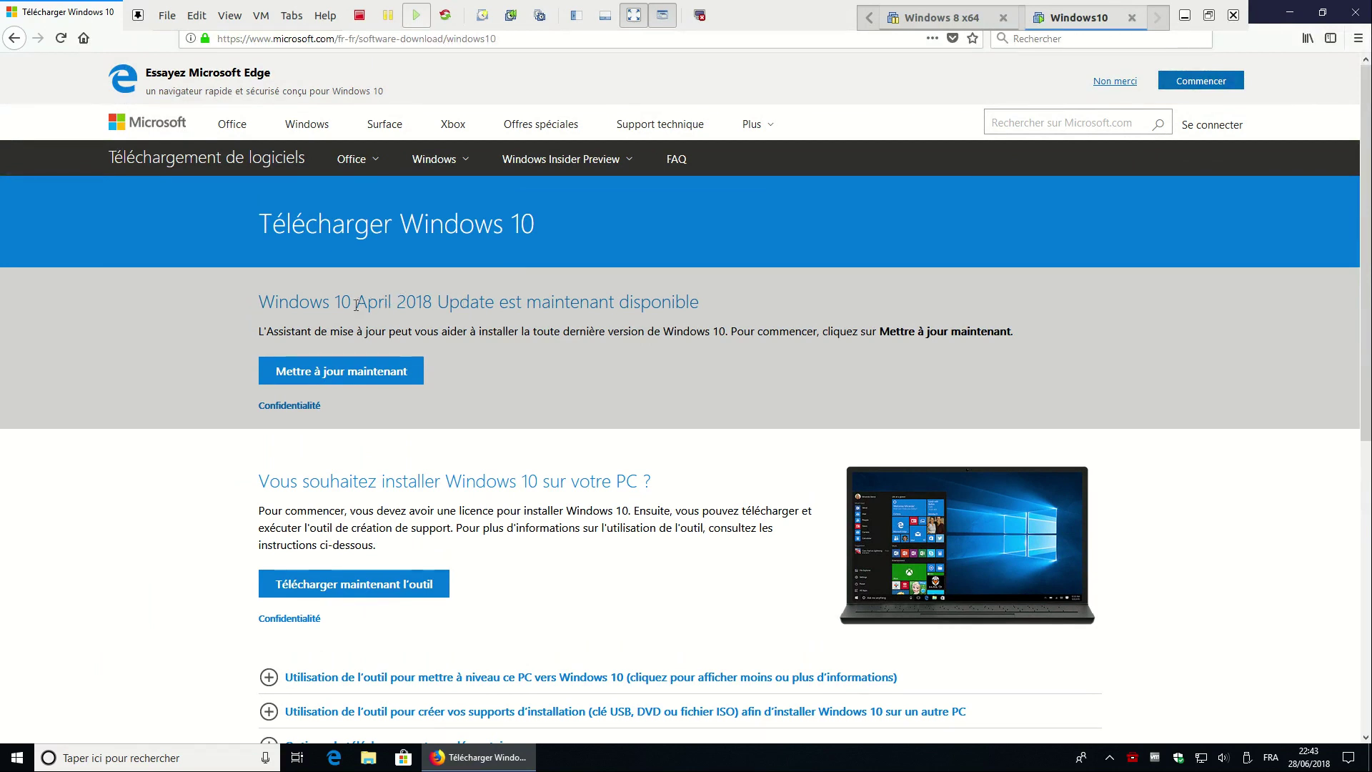
pyautogui.moveTo(355, 302); pyautogui.dragTo(493, 306)
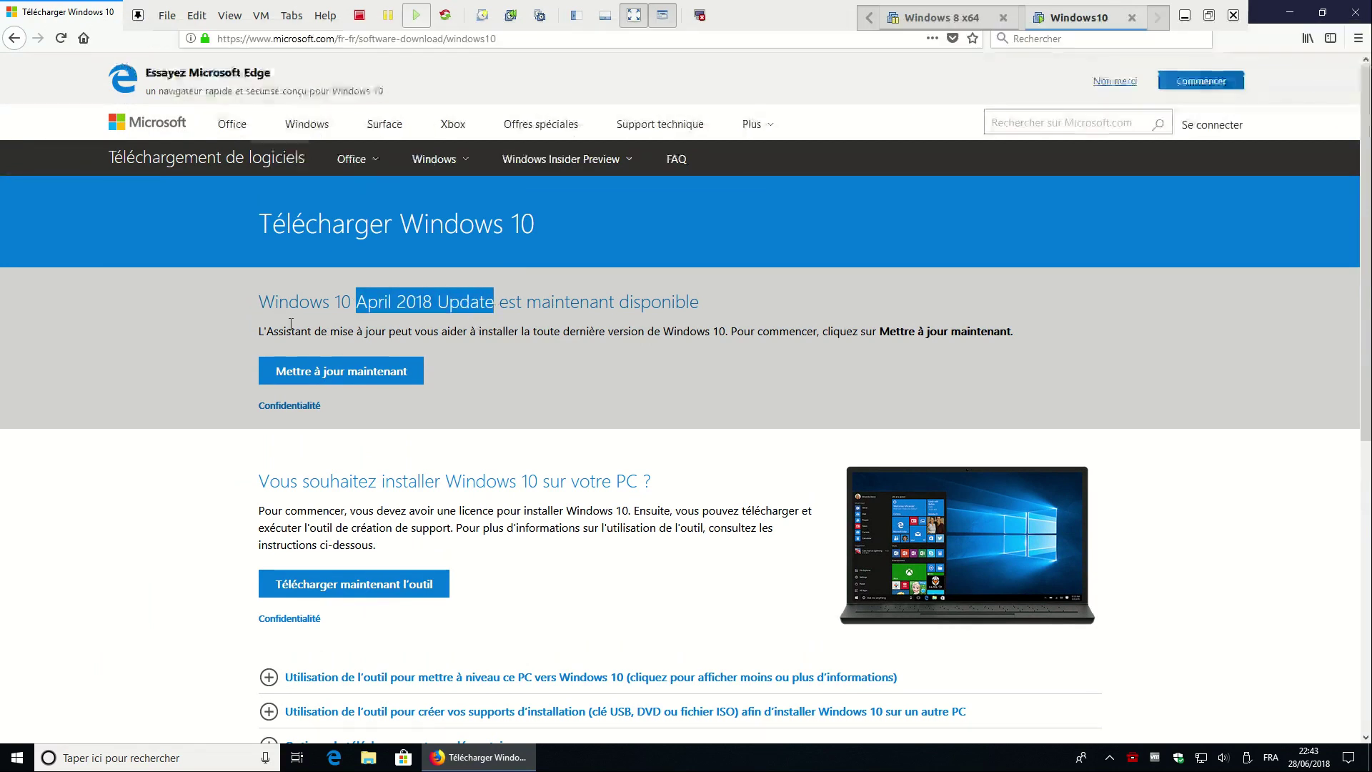
pyautogui.click(462, 317)
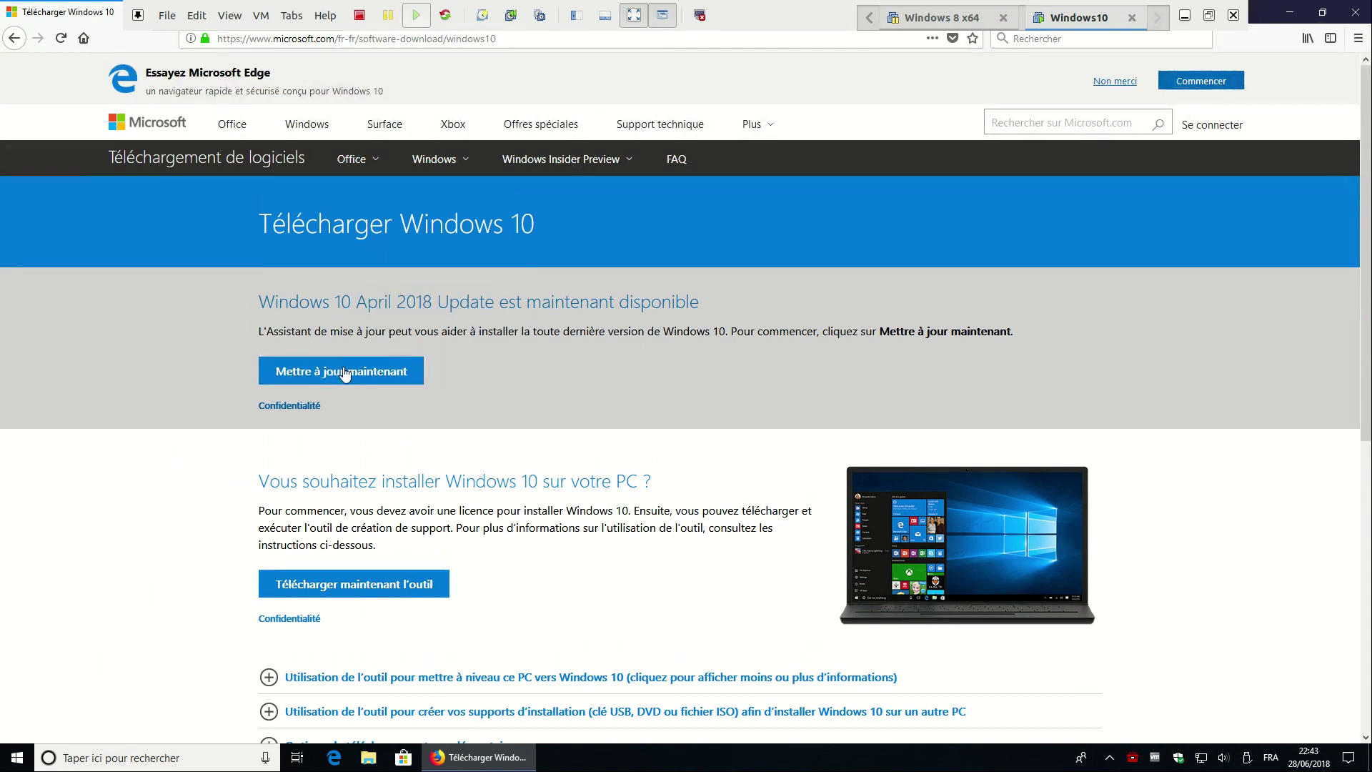
# Step: Download the media creation tool MediaCreationTool1803.exe from the Windows 10 download page and save the file
pyautogui.scroll(-3, 430, 529)
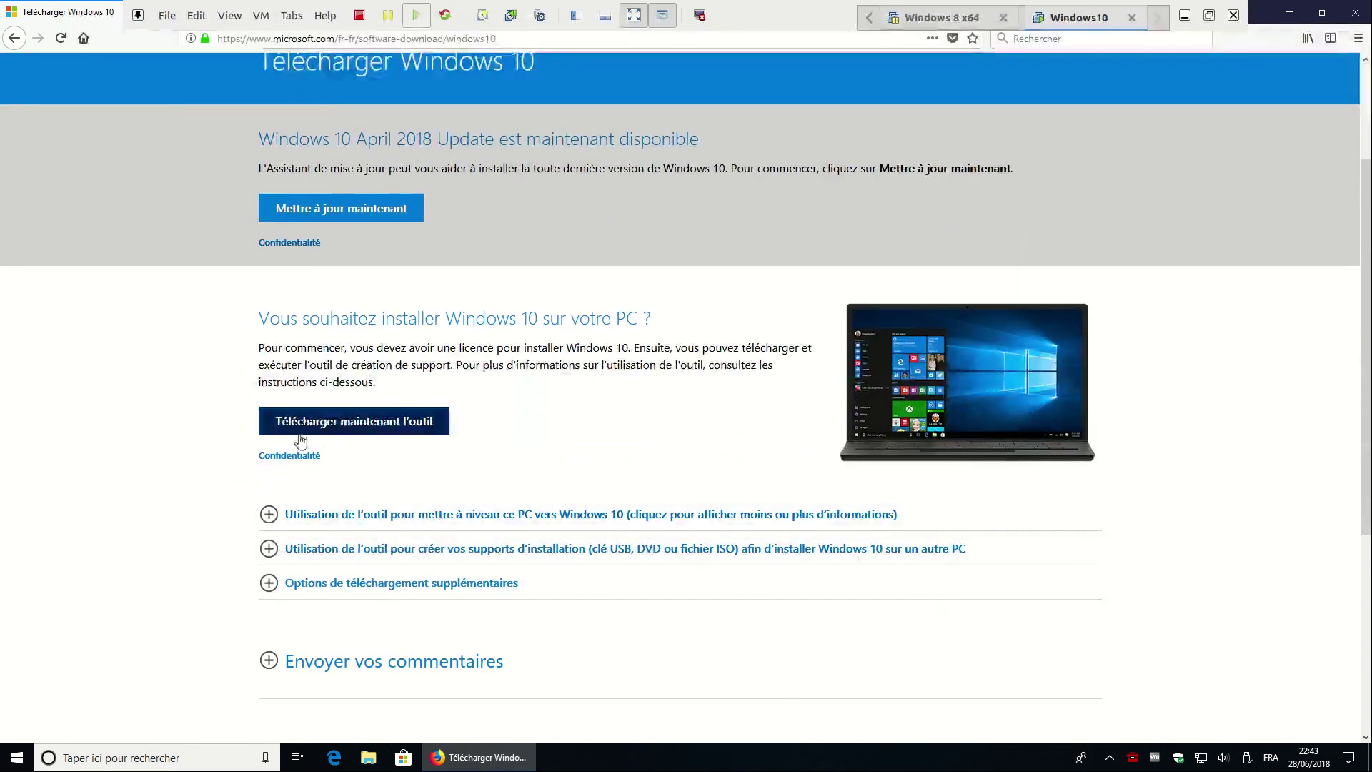
pyautogui.click(392, 429)
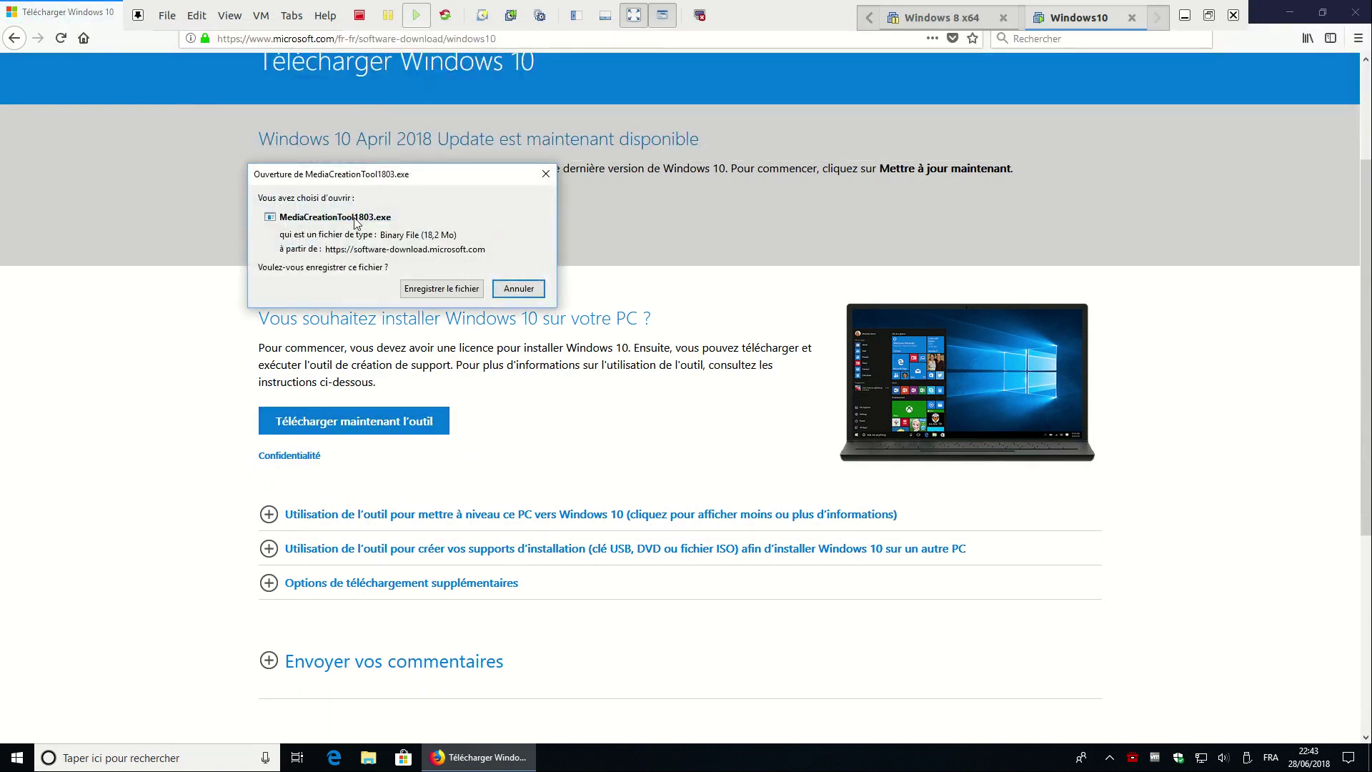
pyautogui.click(441, 288)
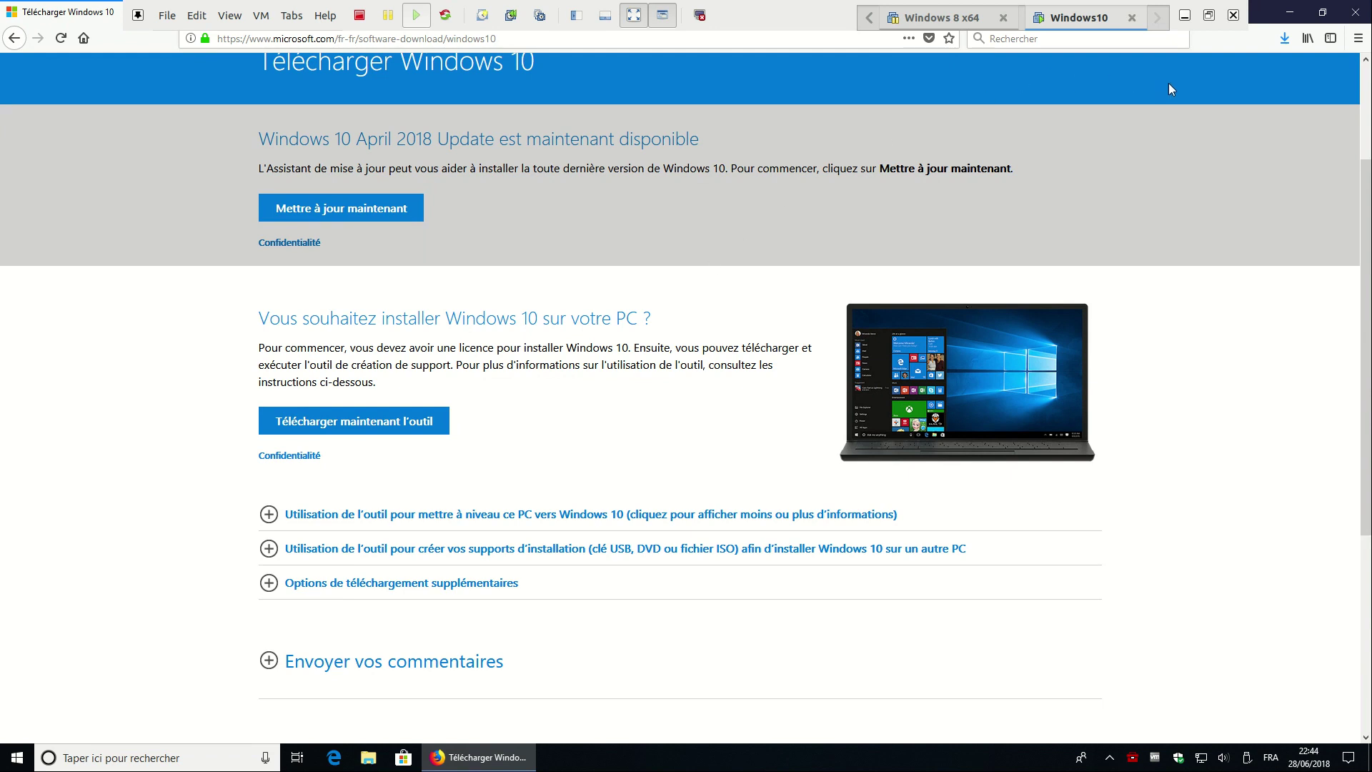
# Step: Run the downloaded media creation tool and authorize it to make changes to the device
pyautogui.scroll(2, 1236, 76)
pyautogui.click(1284, 38)
pyautogui.click(1081, 75)
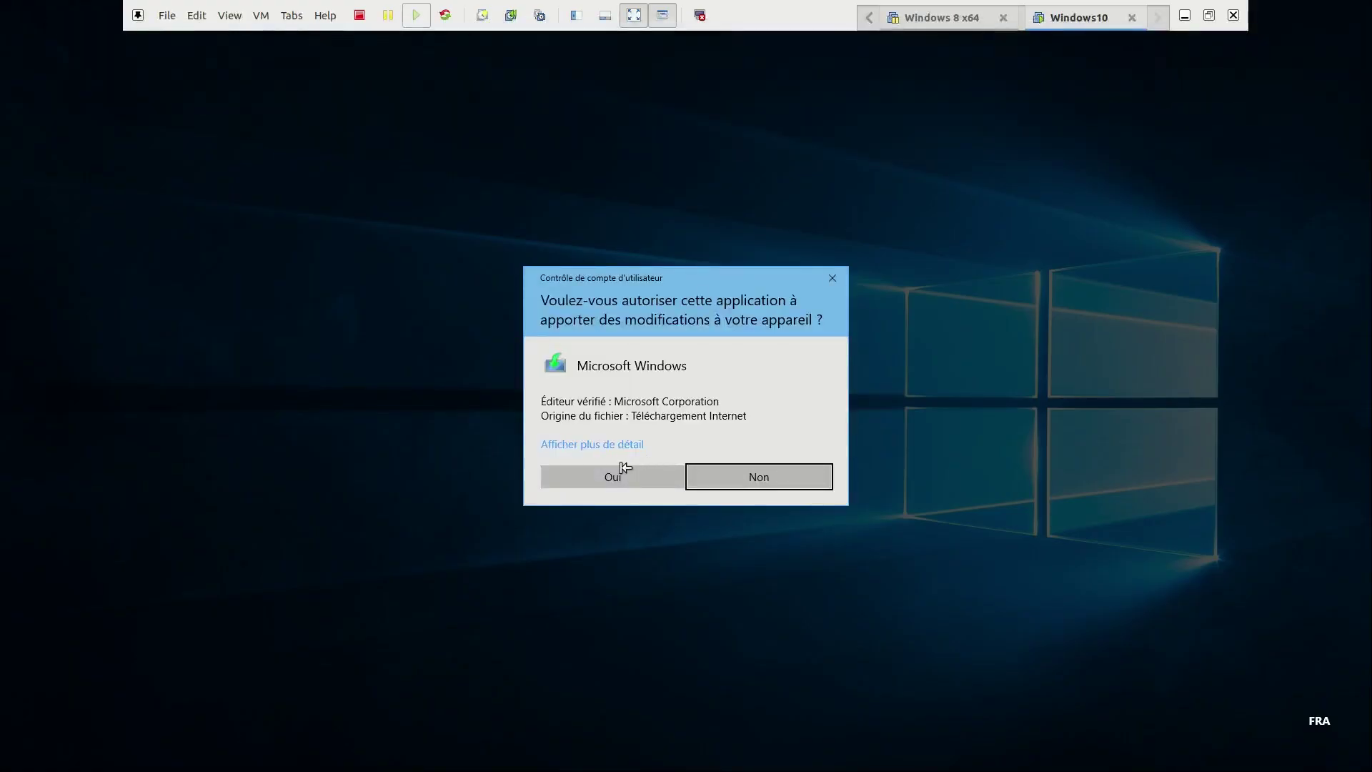
pyautogui.click(602, 477)
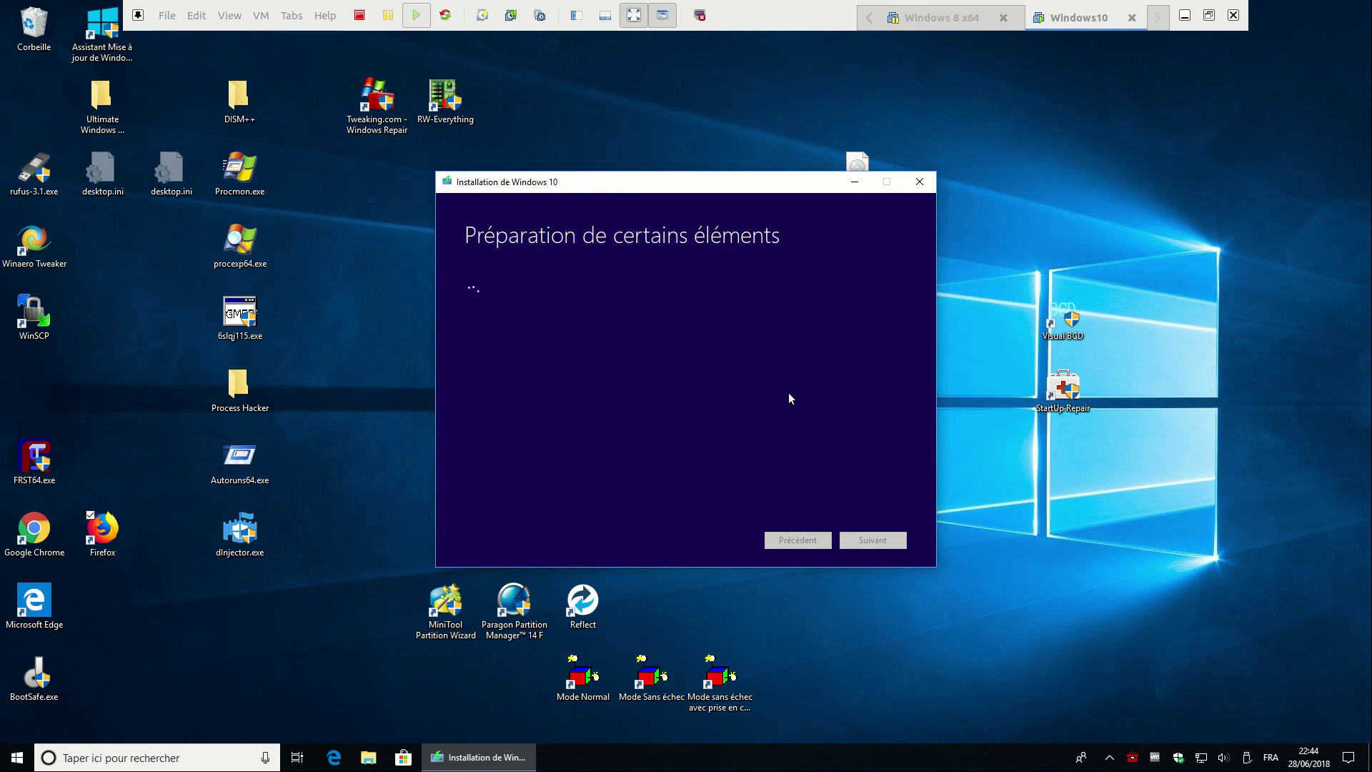
# Step: Move the setup window clear of Windows.iso, reposition that file on the desktop, and accept the licence terms
pyautogui.moveTo(677, 188); pyautogui.dragTo(530, 172)
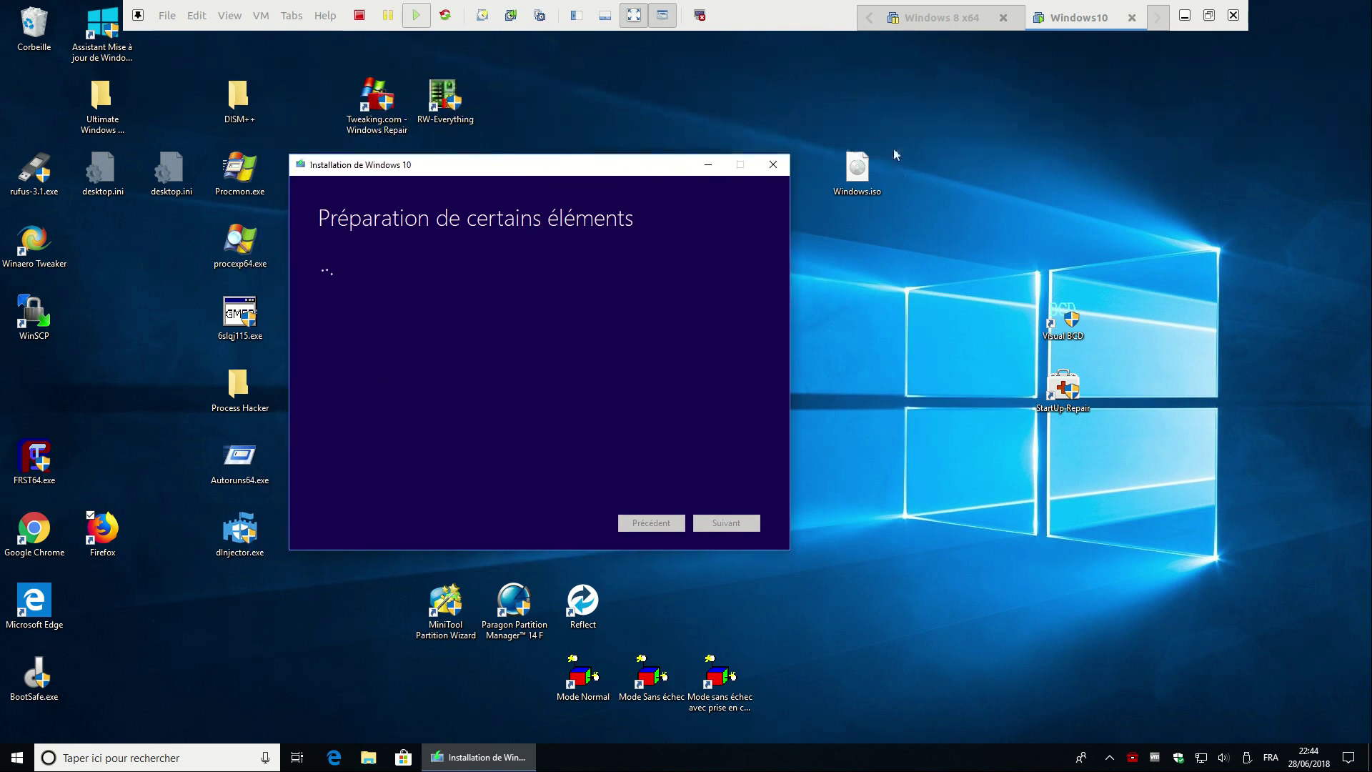
pyautogui.click(875, 179)
pyautogui.moveTo(880, 190); pyautogui.dragTo(1016, 190)
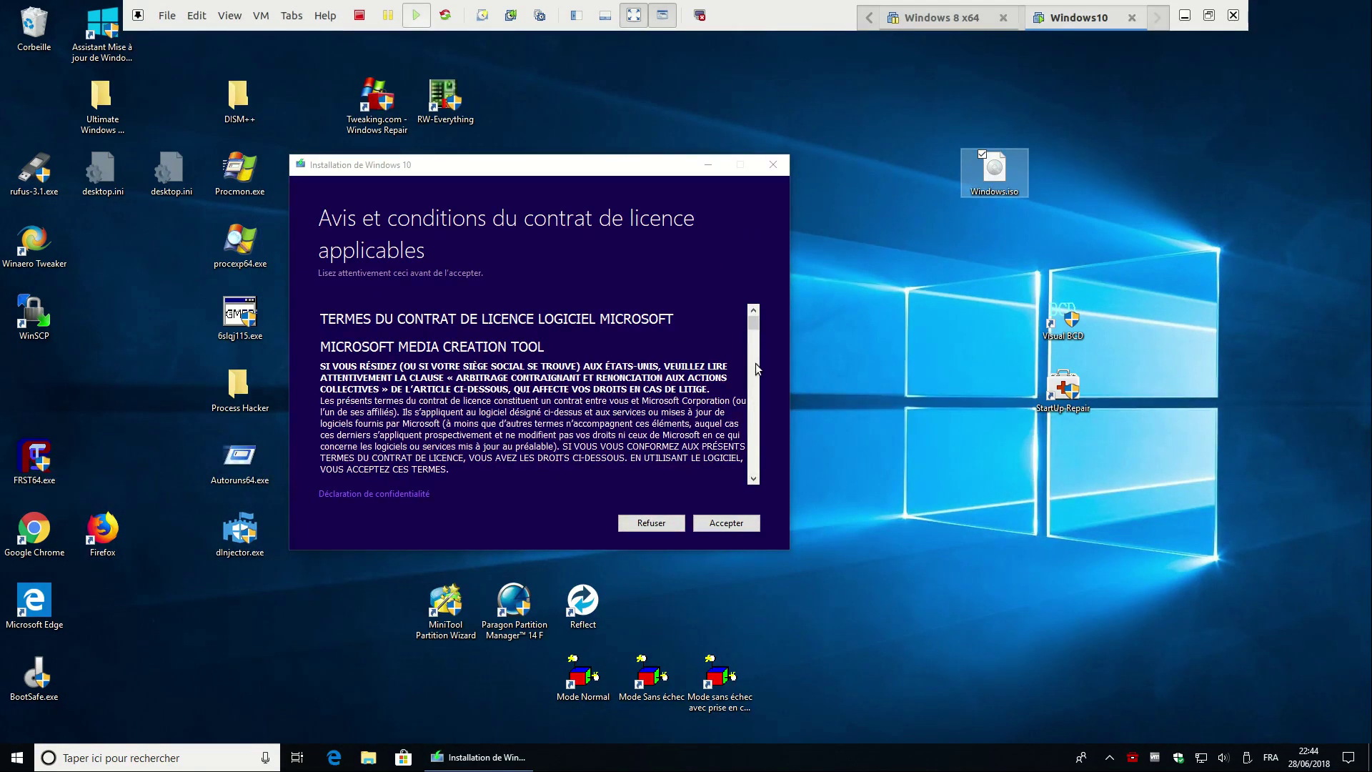
pyautogui.click(730, 526)
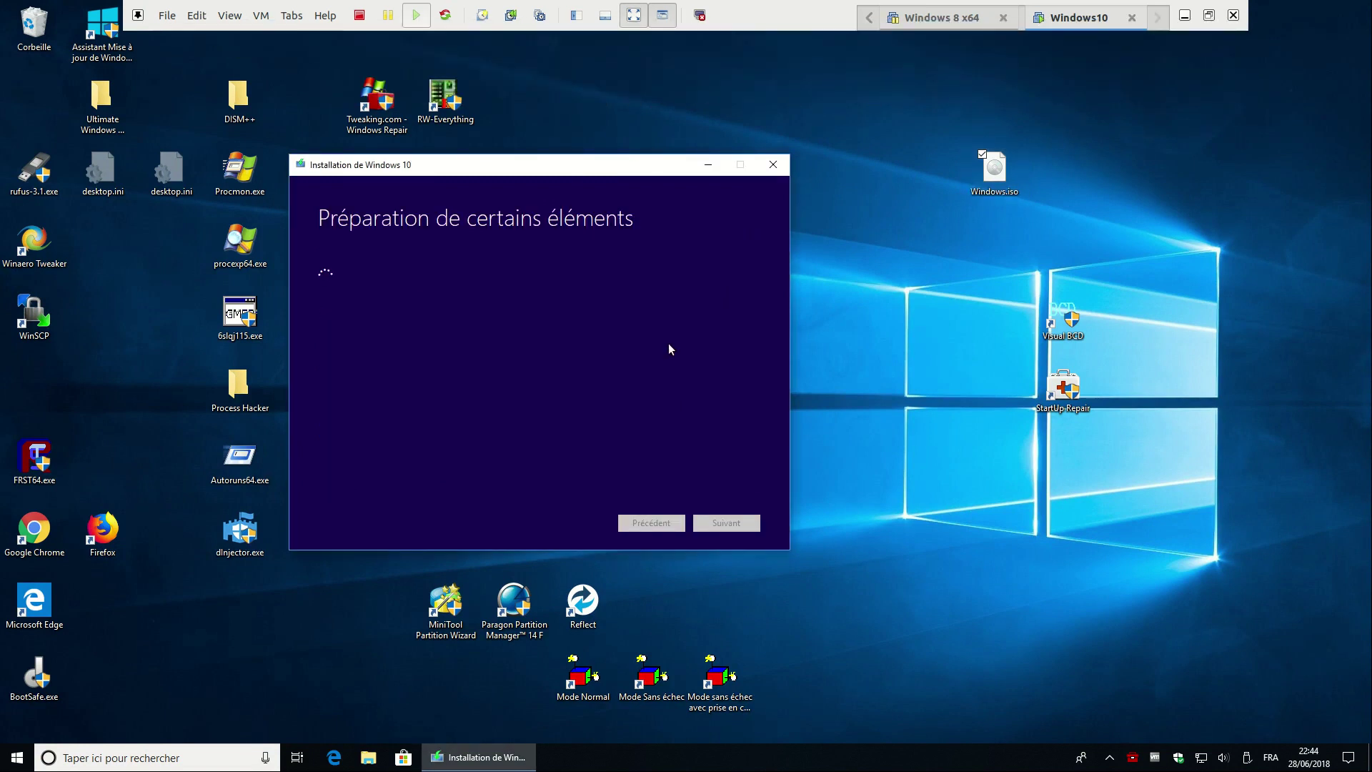
# Step: Choose to create installation media (USB key, DVD or ISO file) for another PC and continue
pyautogui.moveTo(649, 177); pyautogui.dragTo(678, 167)
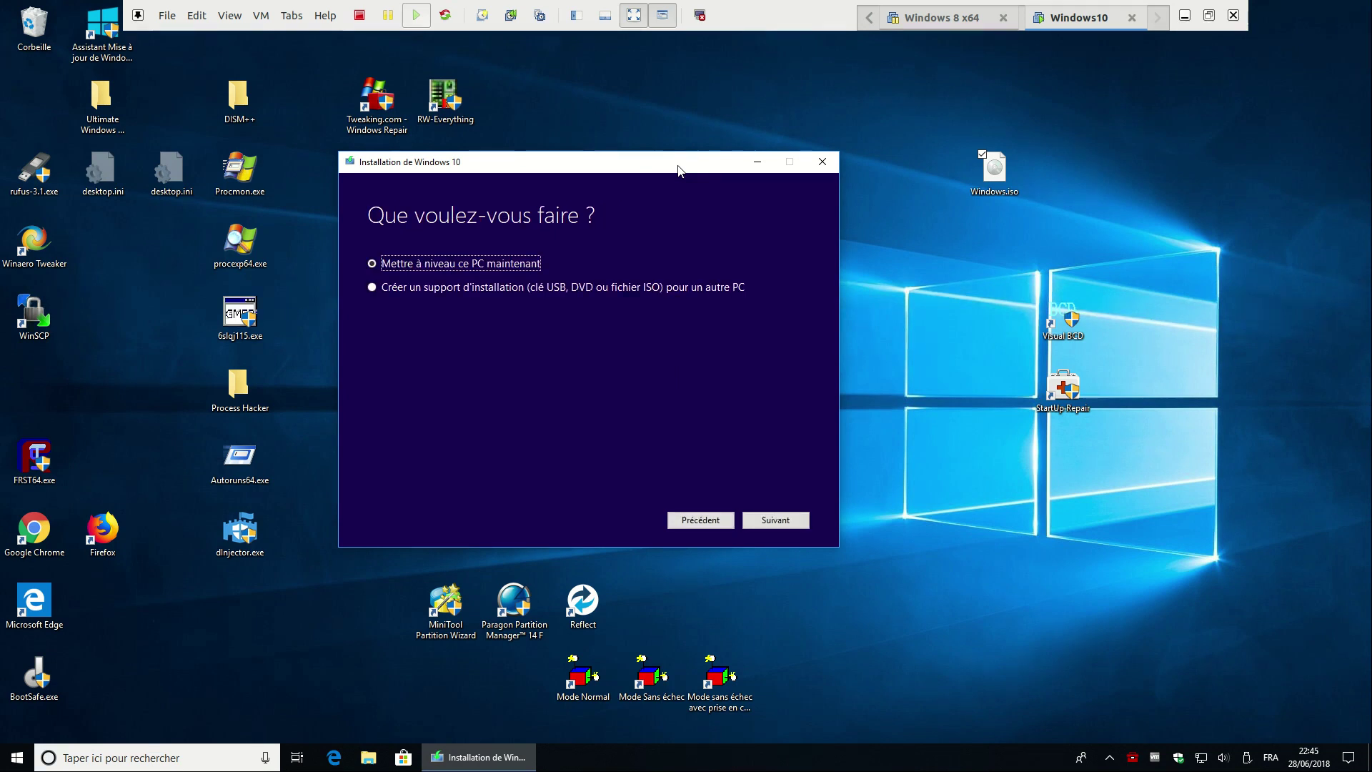
pyautogui.click(424, 290)
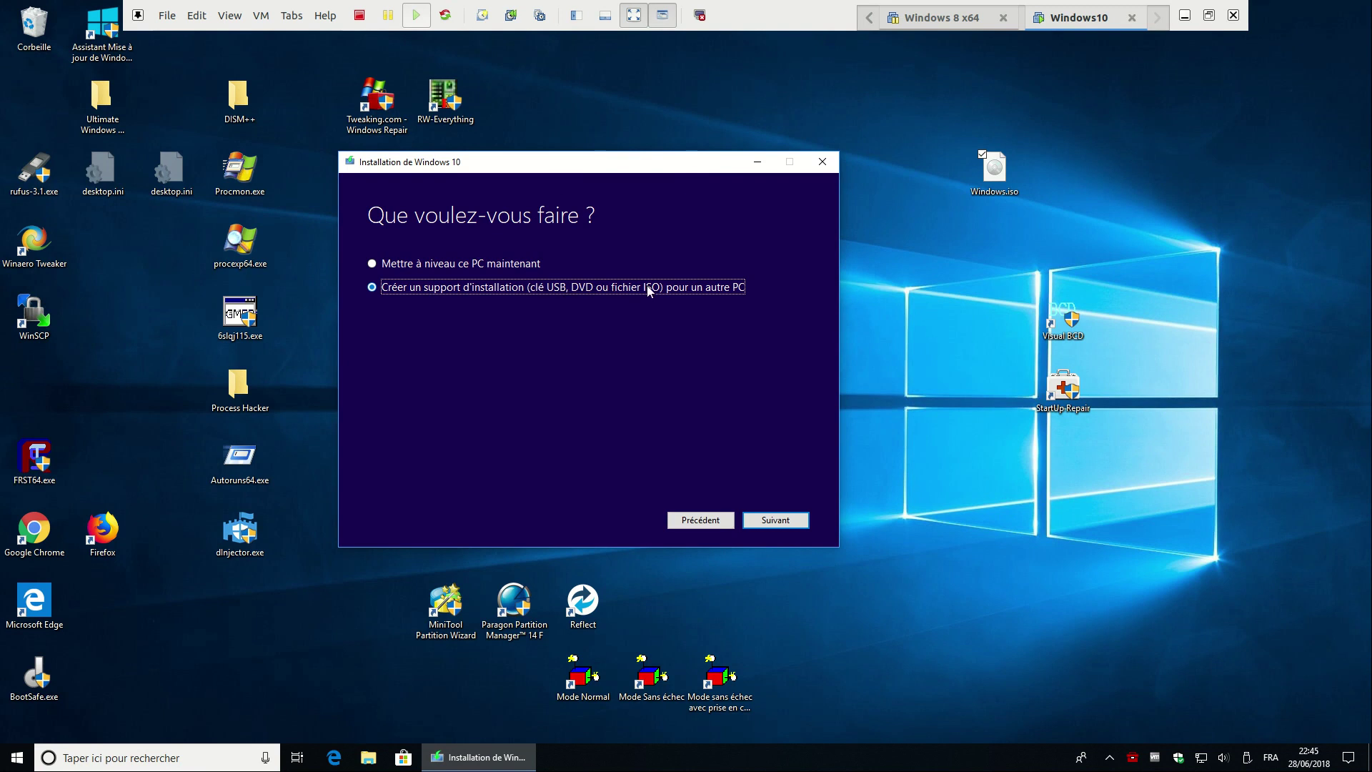
pyautogui.click(775, 519)
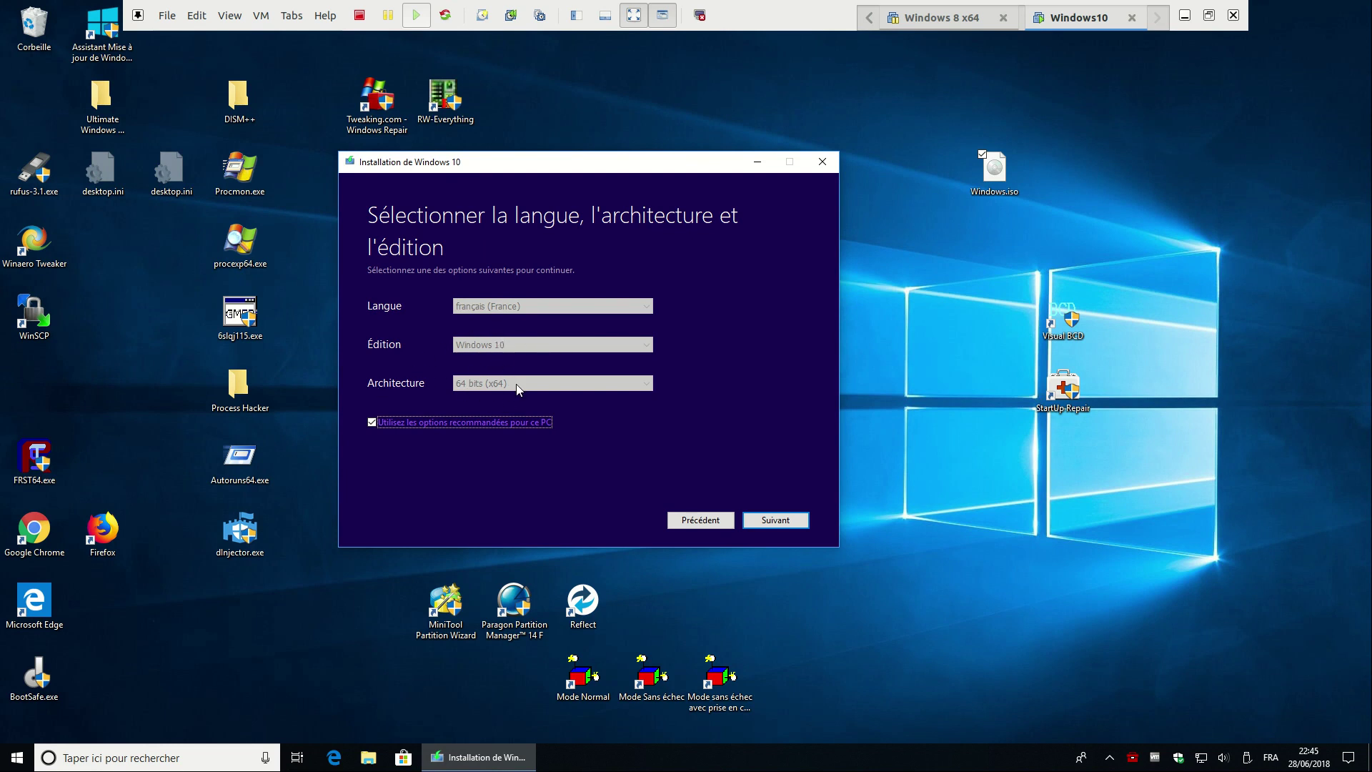
# Step: Check the PC's system type and Windows edition in the system information settings, and close the settings
pyautogui.click(31, 765)
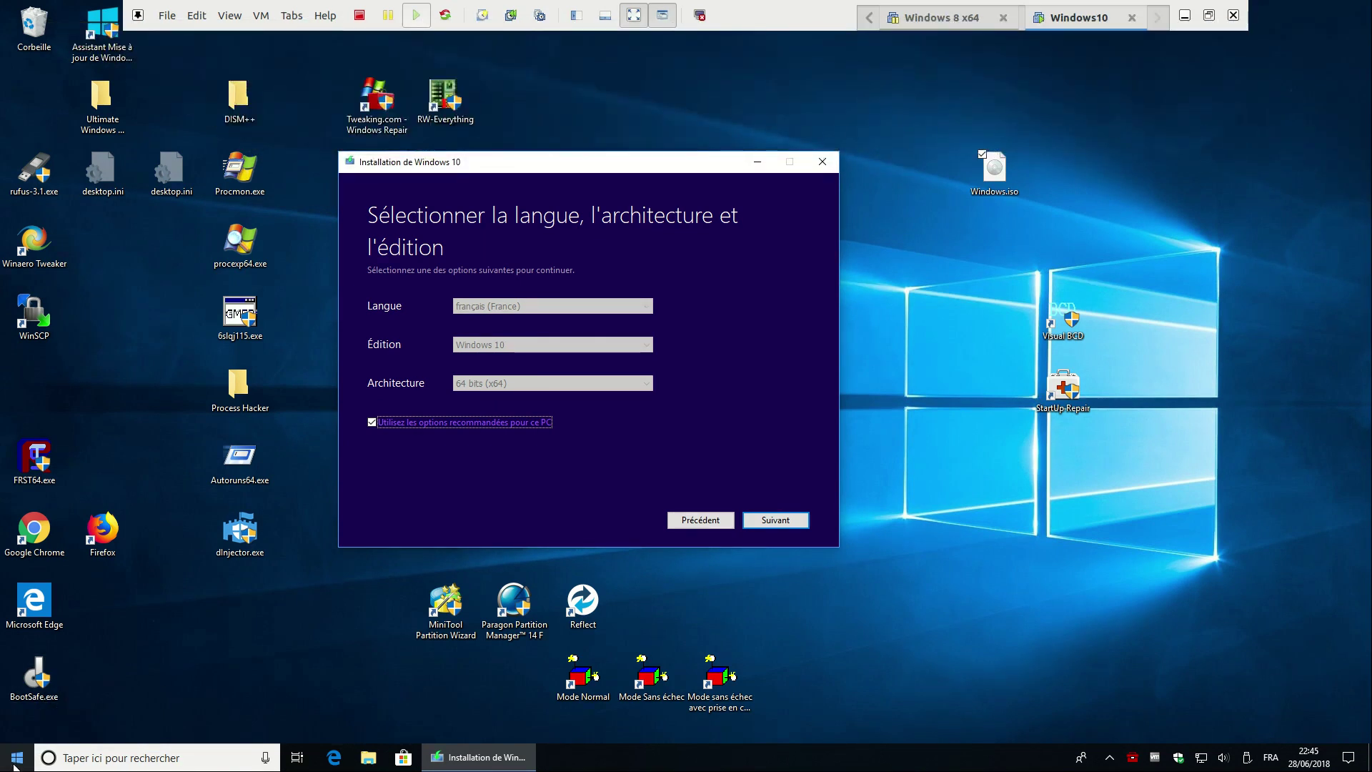
pyautogui.rightClick(7, 761)
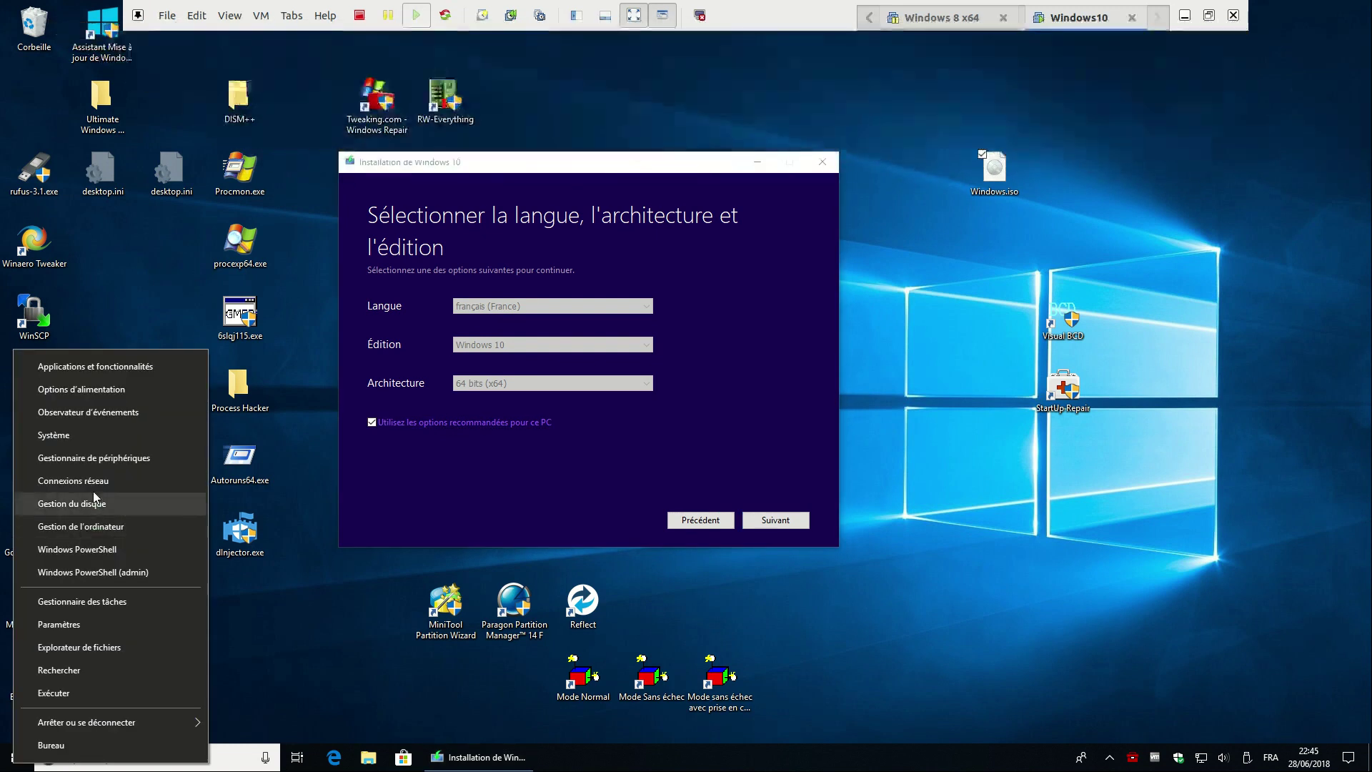
pyautogui.click(101, 438)
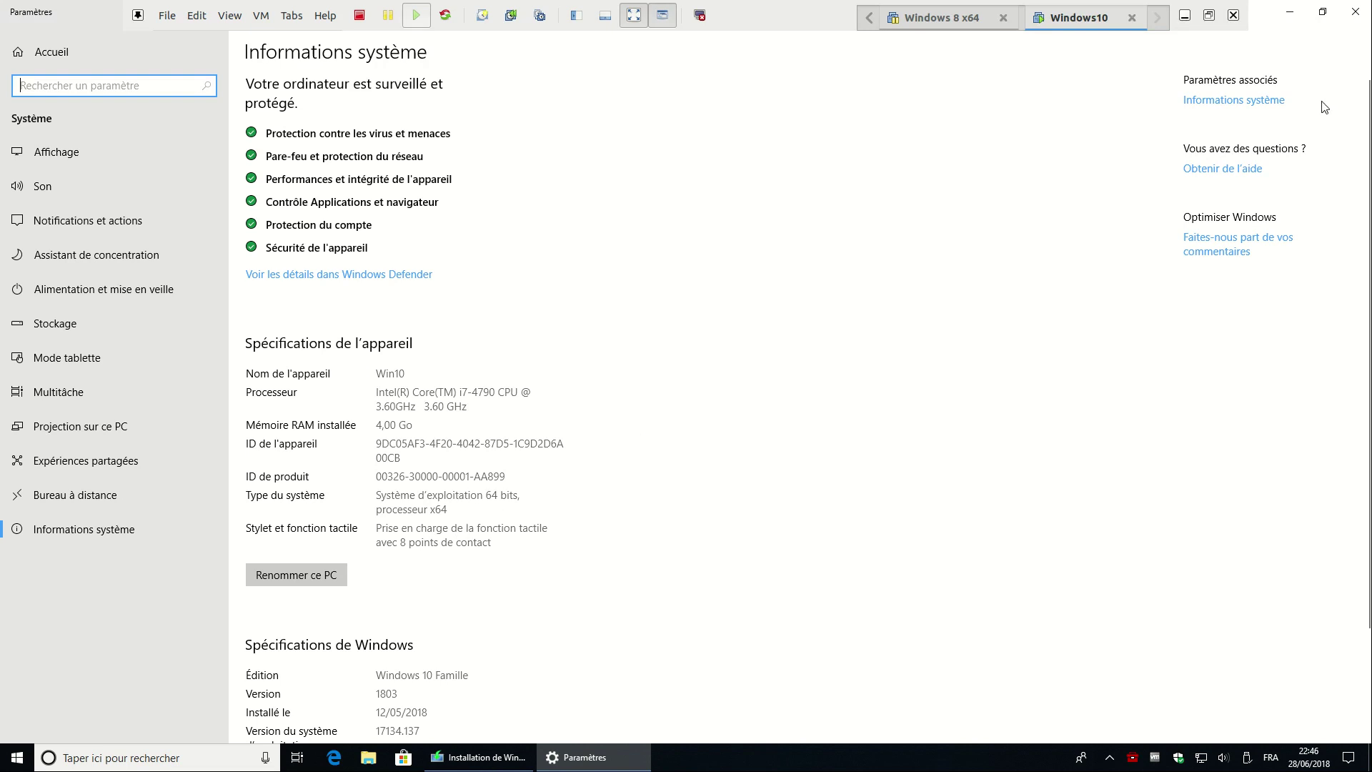
pyautogui.click(1356, 12)
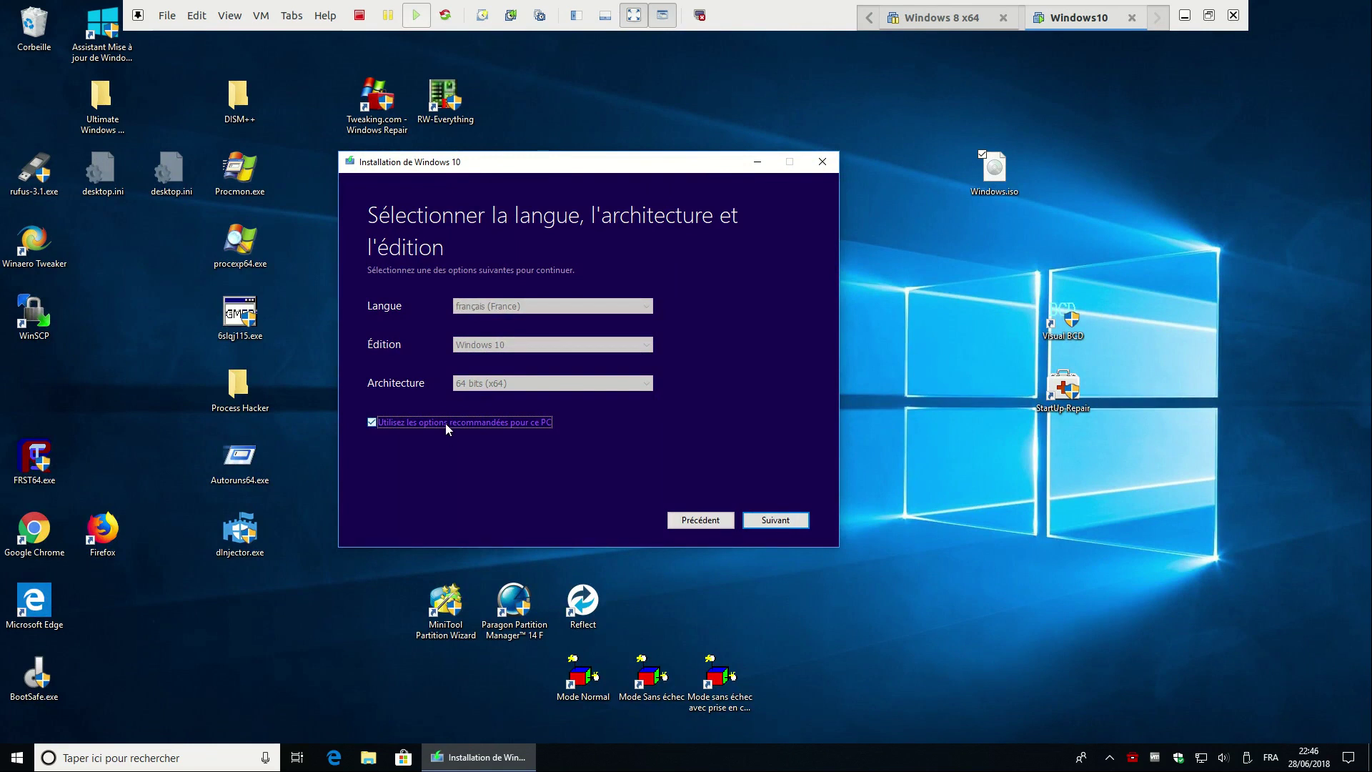
# Step: Disable the recommended options to examine the available architecture choices, and re-enable them
pyautogui.click(446, 423)
pyautogui.click(504, 384)
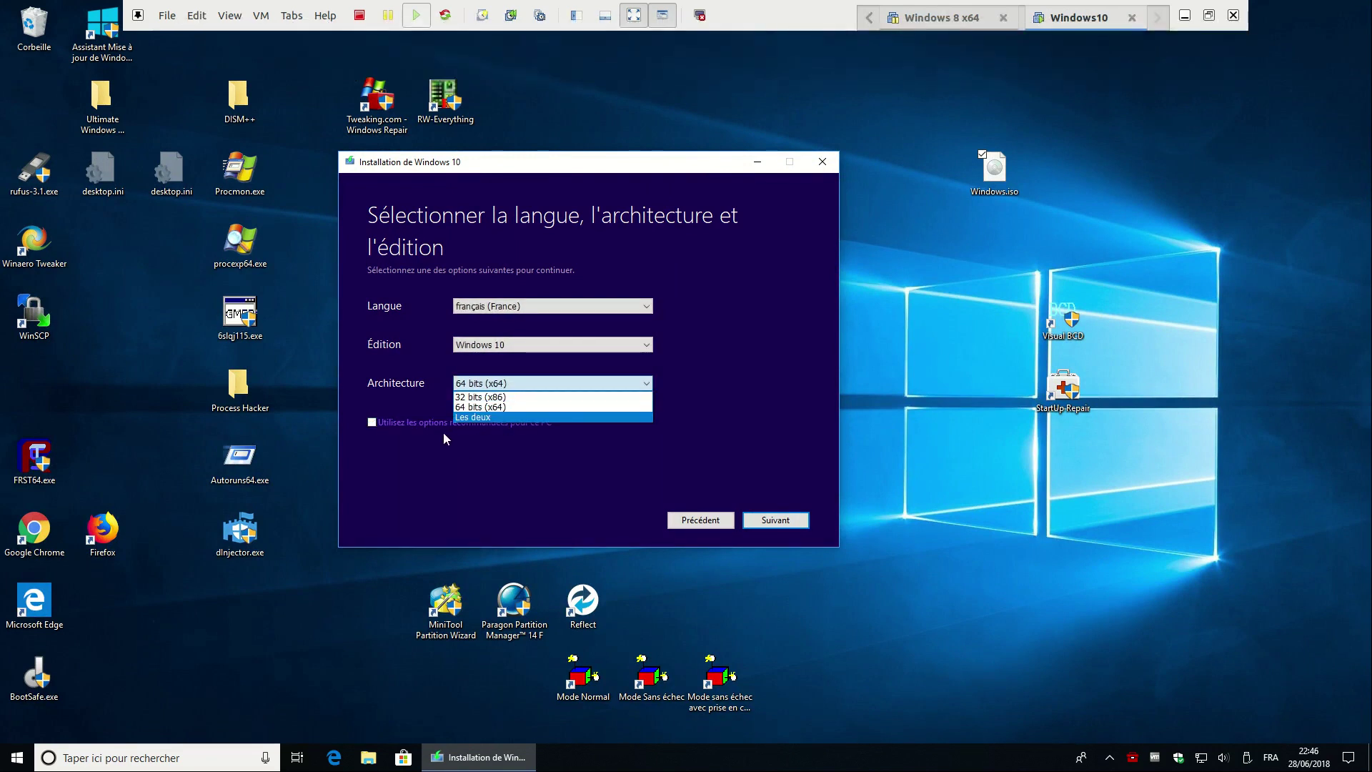
pyautogui.click(400, 424)
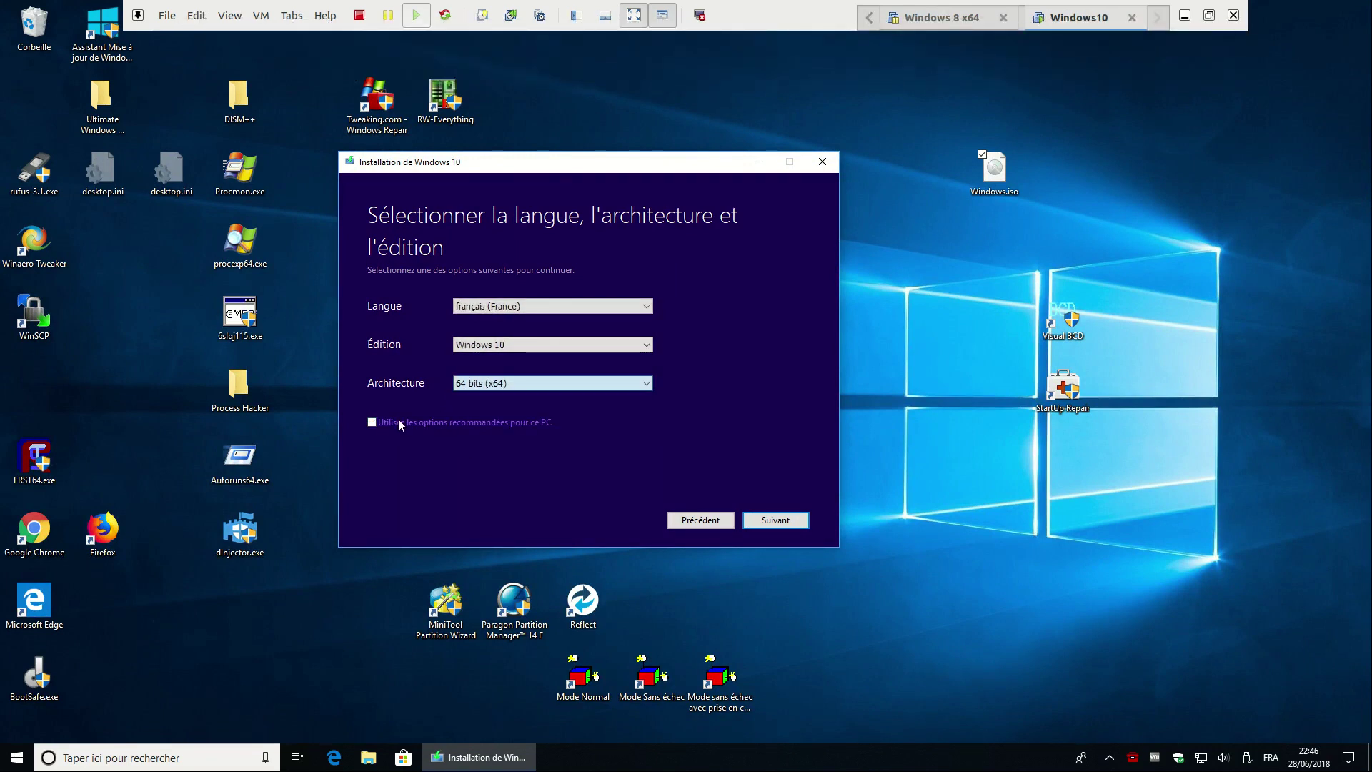
pyautogui.click(400, 423)
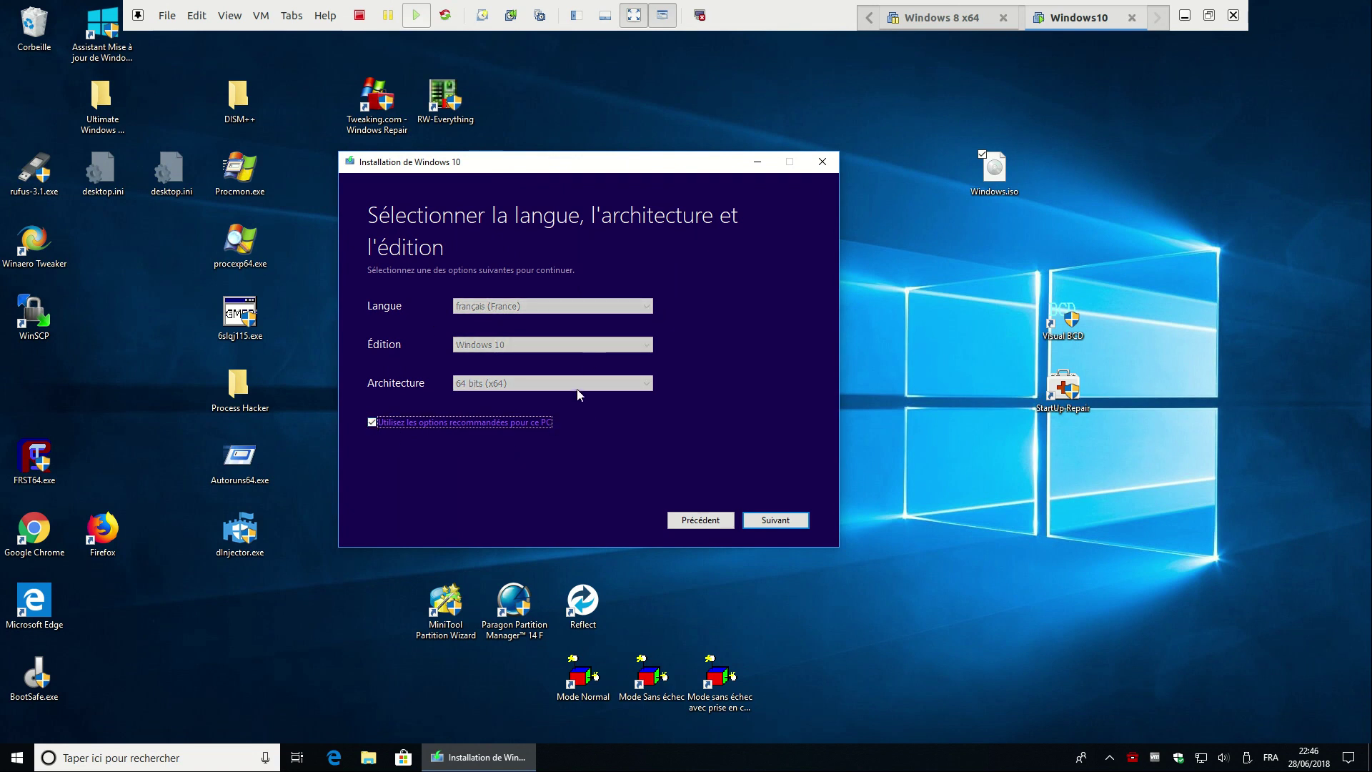
# Step: Continue with the recommended language, edition and architecture, and choose Fichier ISO as the media to create
pyautogui.click(775, 520)
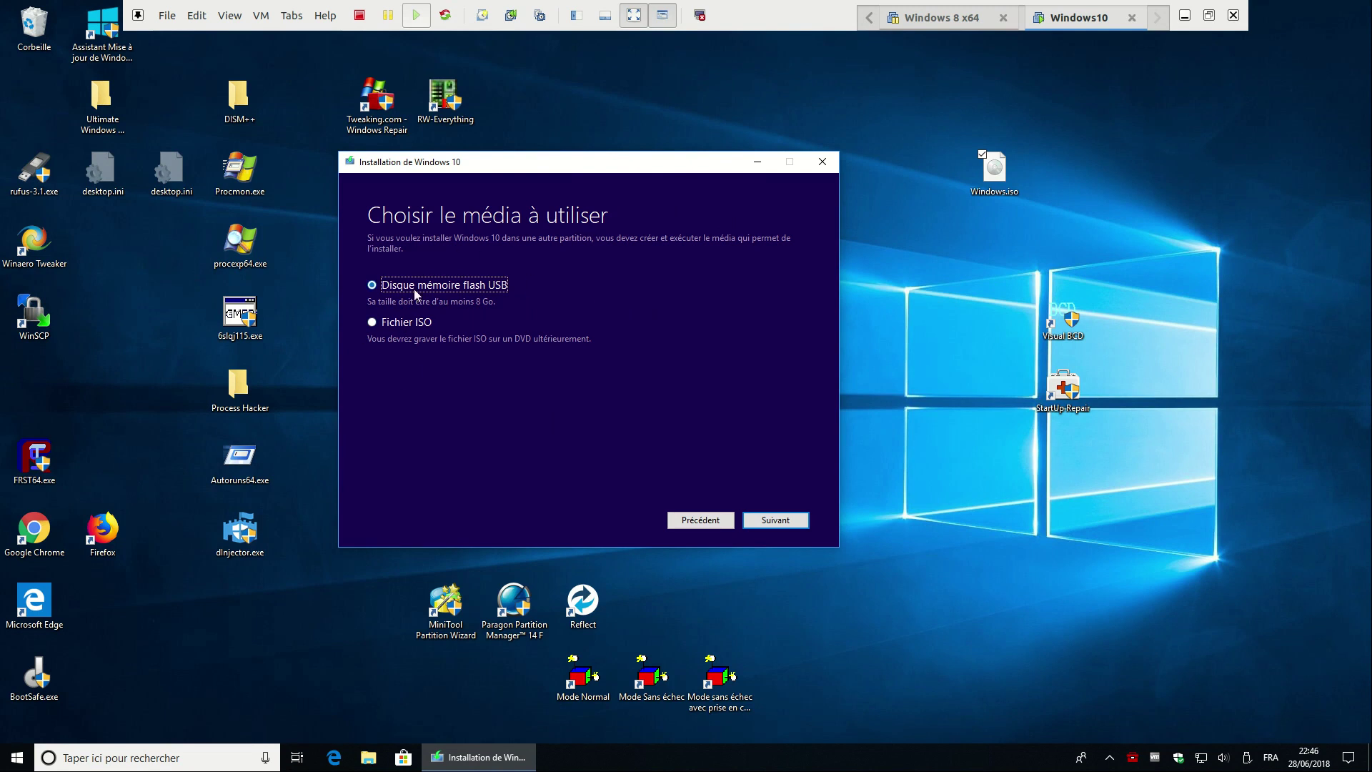
pyautogui.click(413, 322)
pyautogui.click(784, 521)
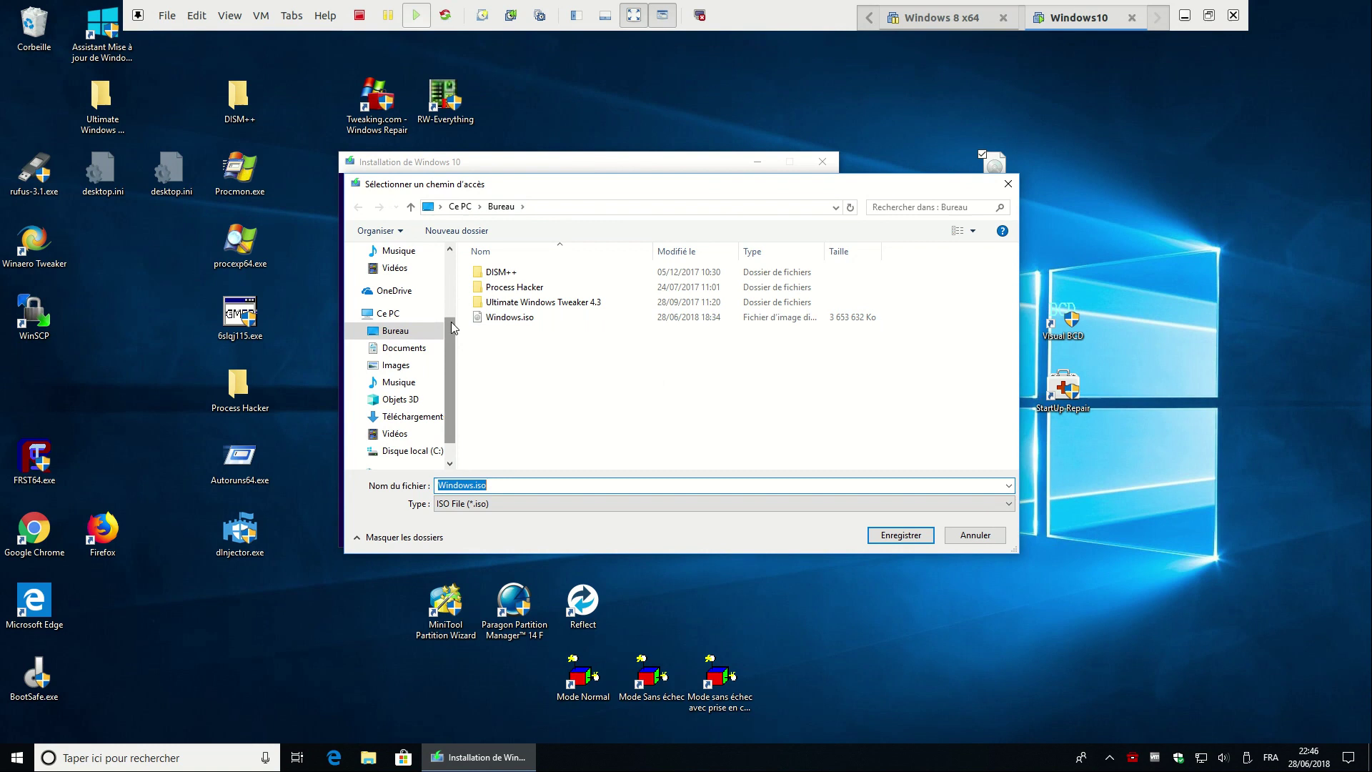
# Step: Enlarge the ISO save dialog to view the locations, cancel the save, and close the Windows 10 setup
pyautogui.scroll(2, 452, 350)
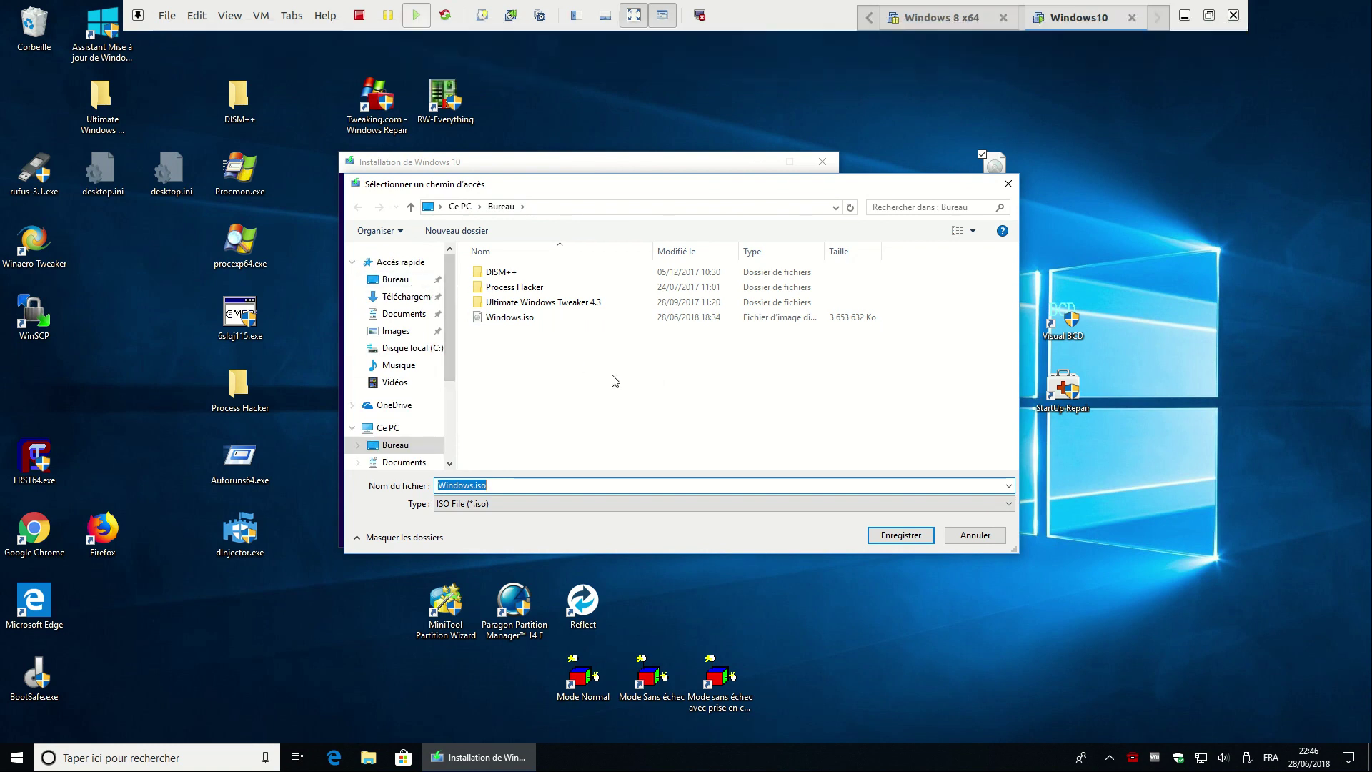
pyautogui.moveTo(342, 555); pyautogui.dragTo(151, 695)
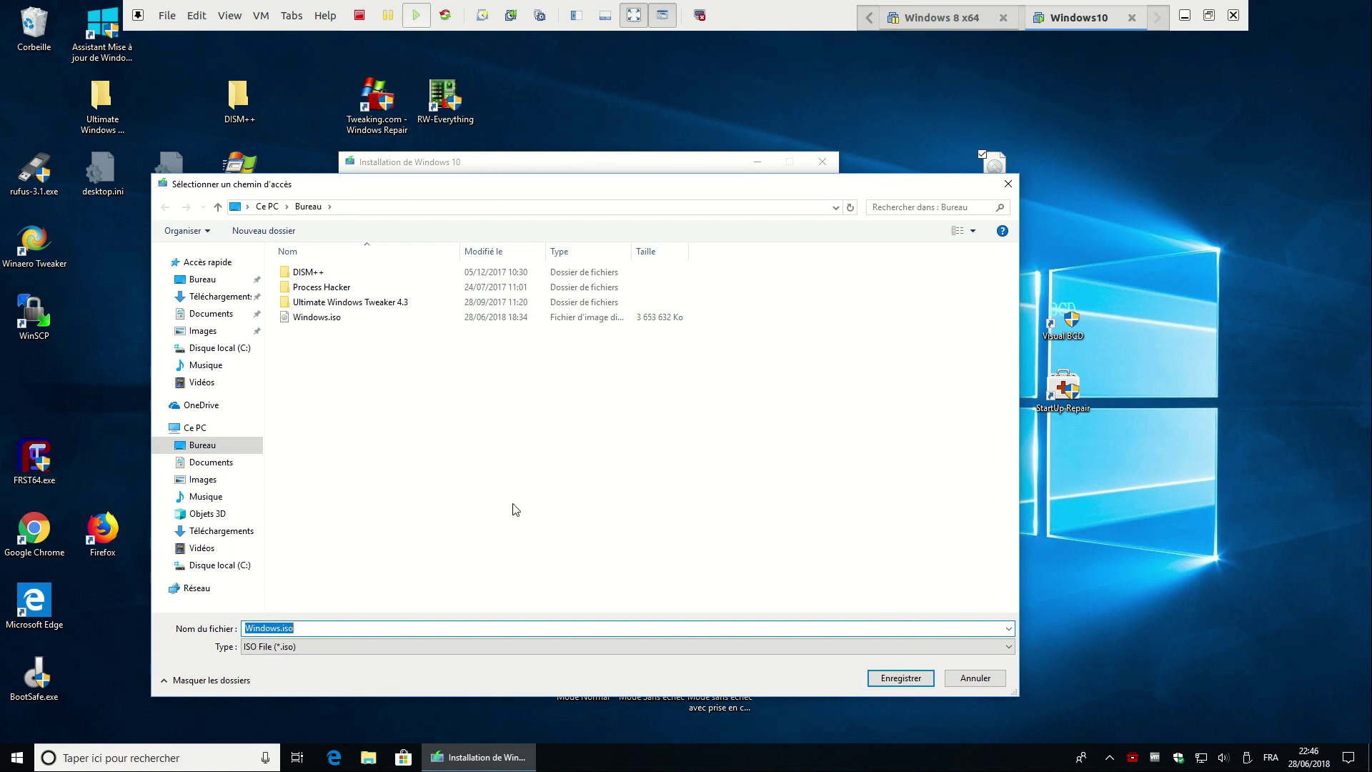
pyautogui.click(972, 681)
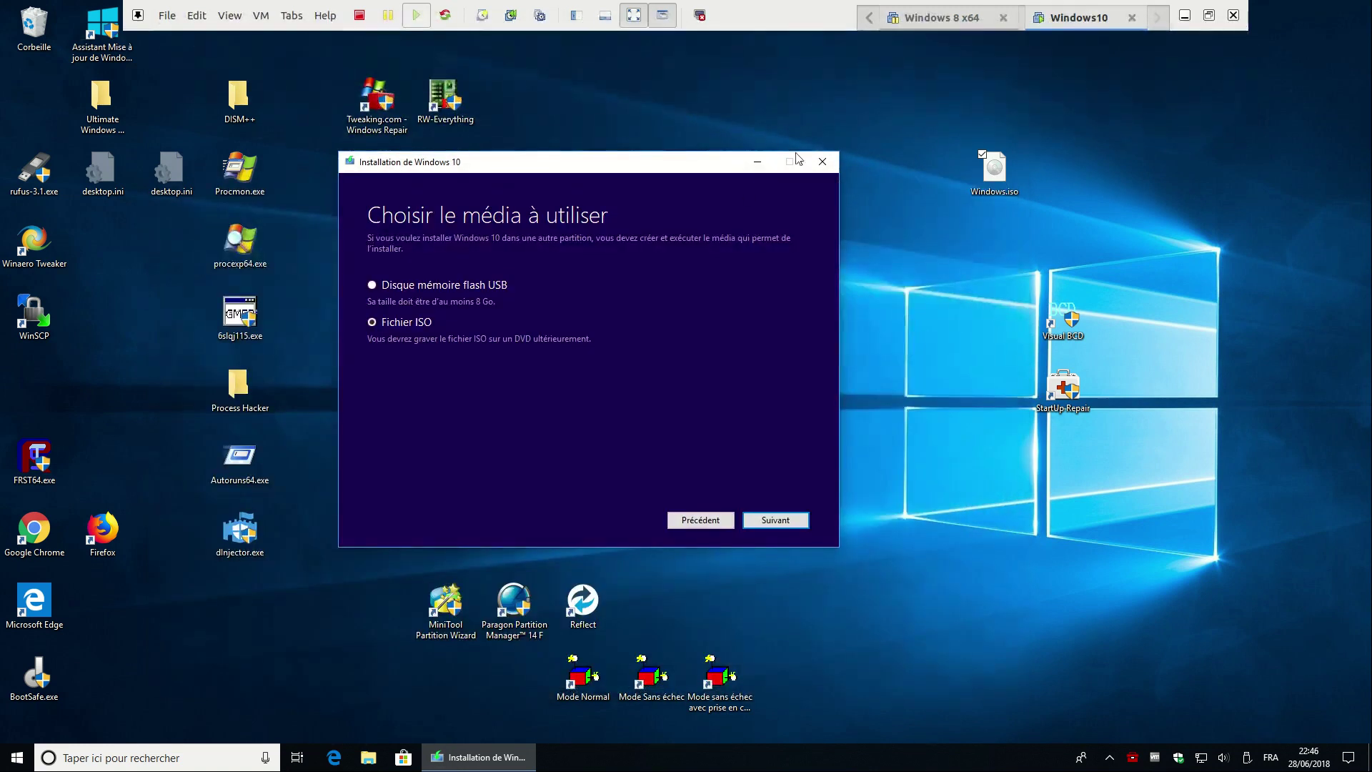
pyautogui.click(819, 169)
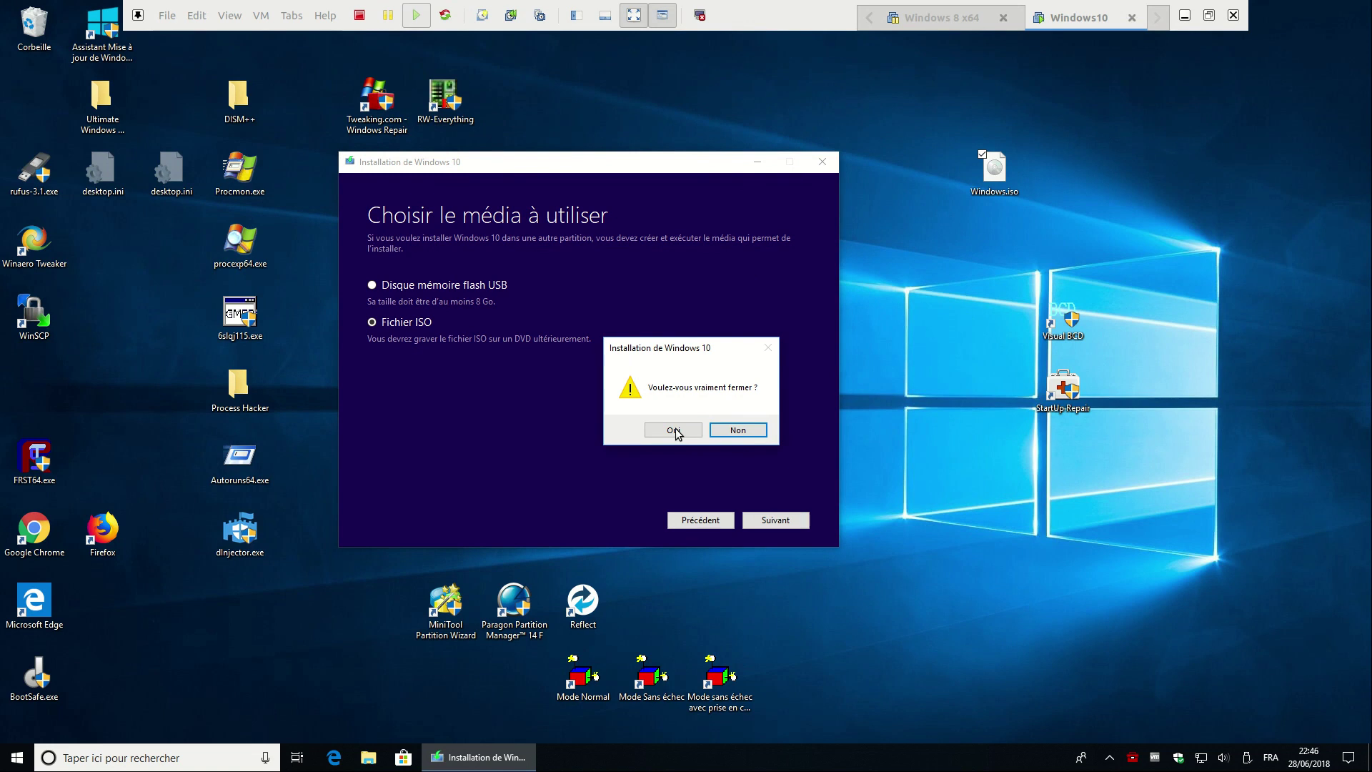
pyautogui.click(673, 430)
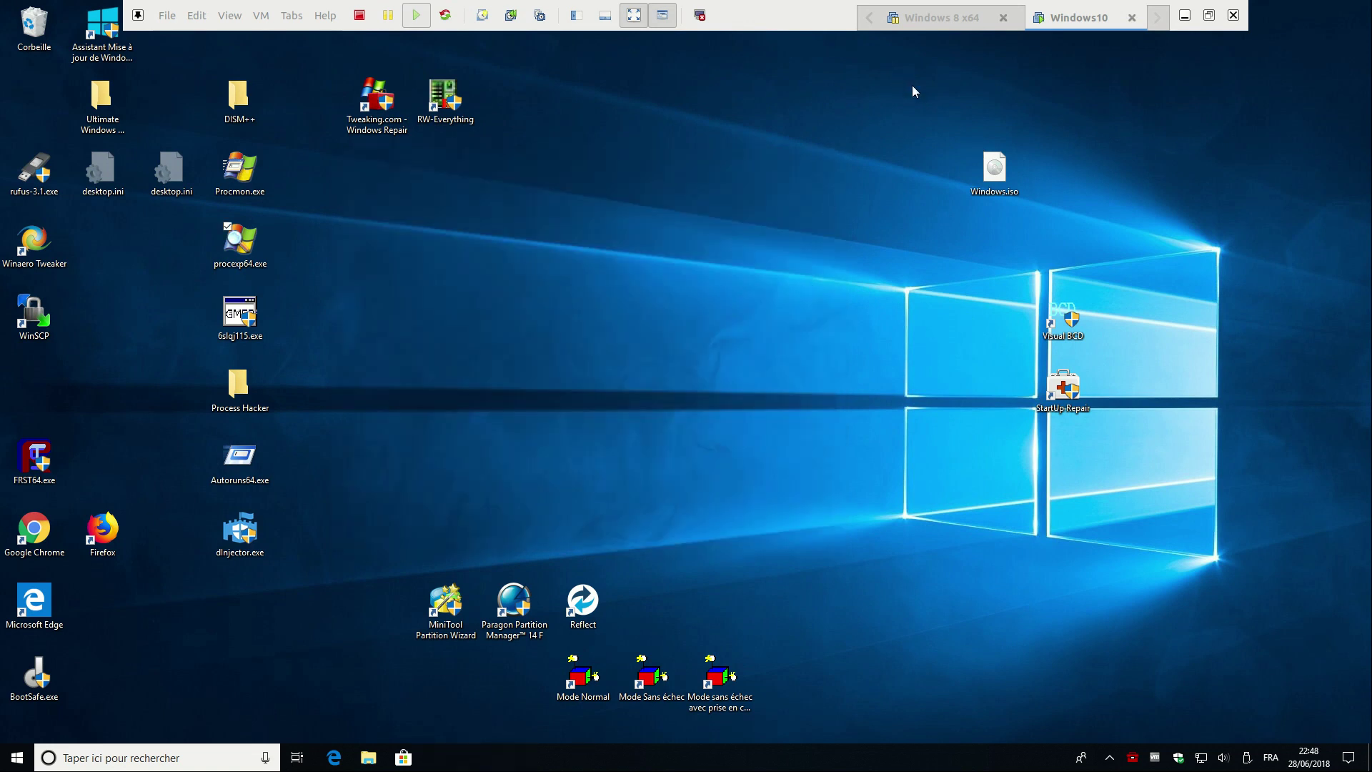
# Step: Move Windows.iso to an empty area near the middle of the desktop and mount the image
pyautogui.moveTo(900, 72); pyautogui.dragTo(1036, 226)
pyautogui.moveTo(1003, 174); pyautogui.dragTo(646, 339)
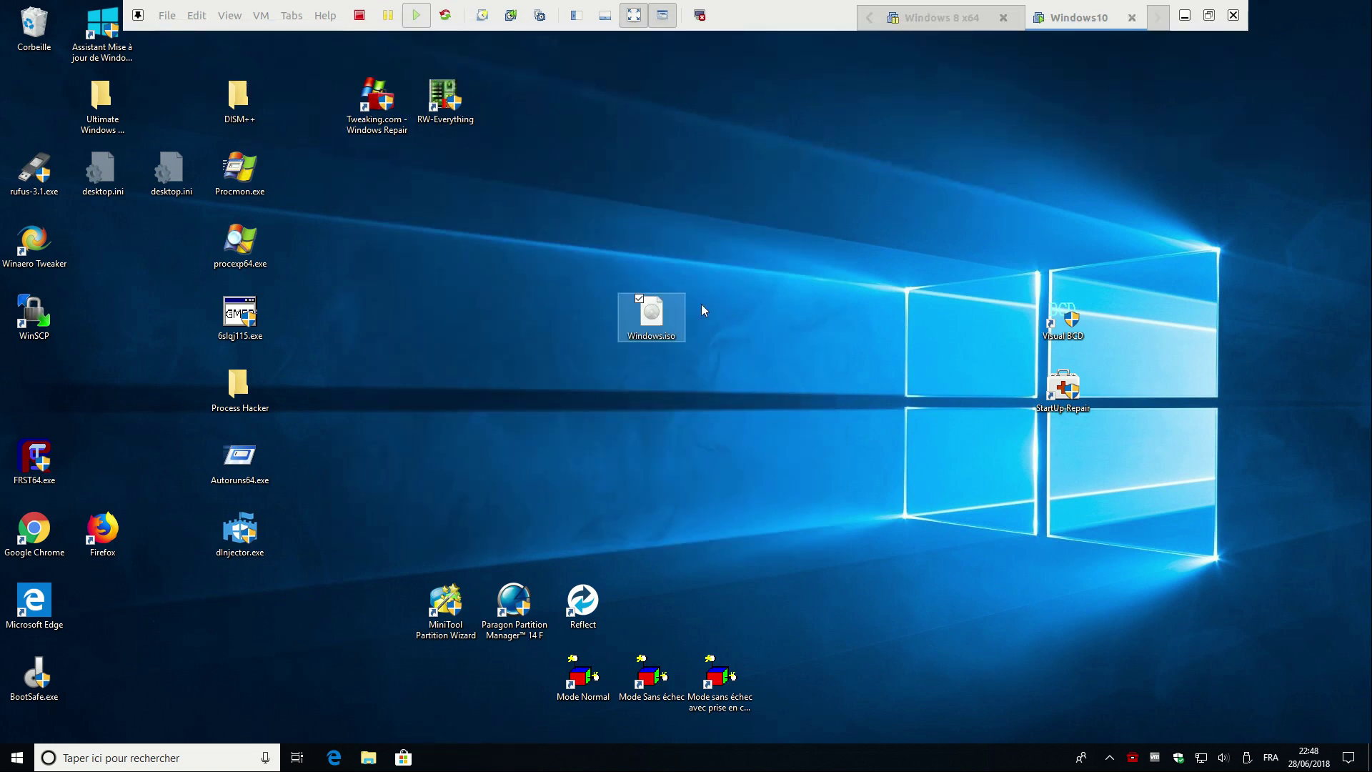
pyautogui.click(726, 279)
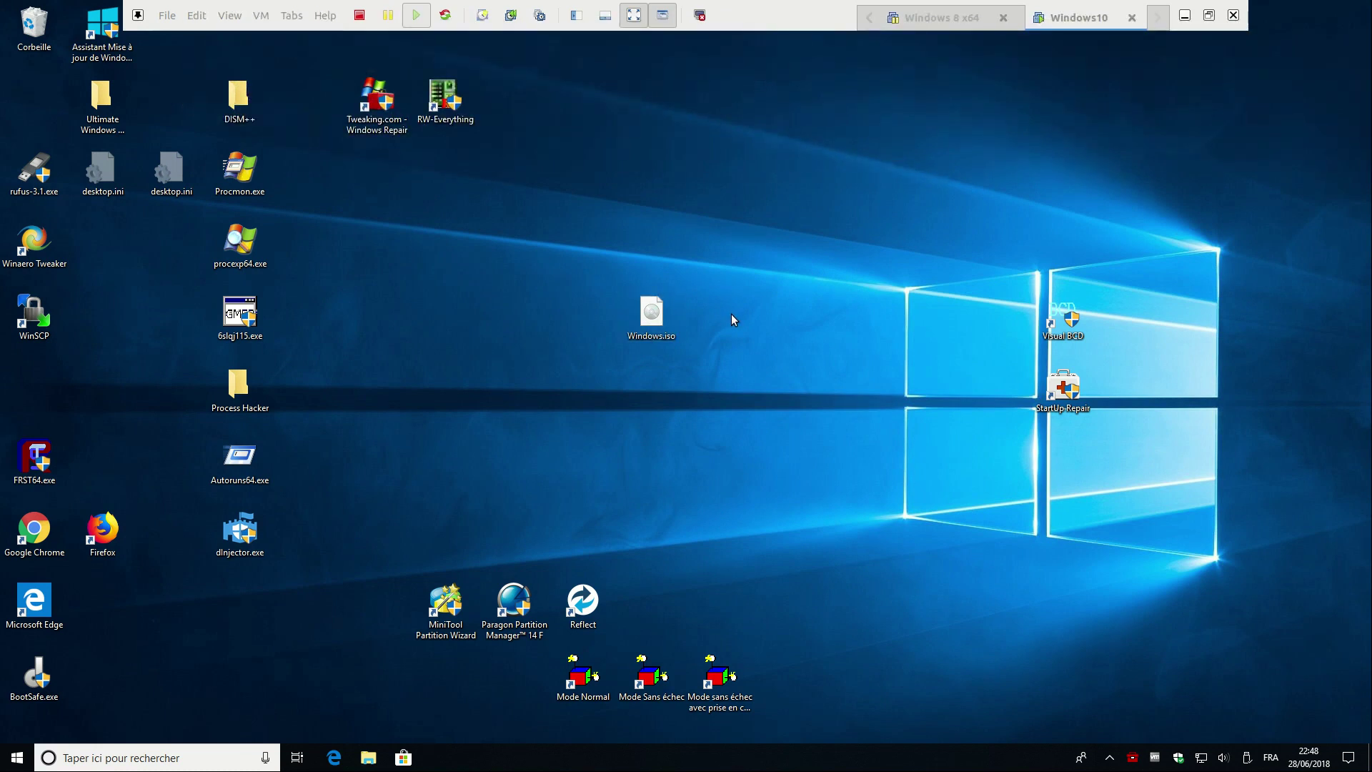
pyautogui.rightClick(656, 306)
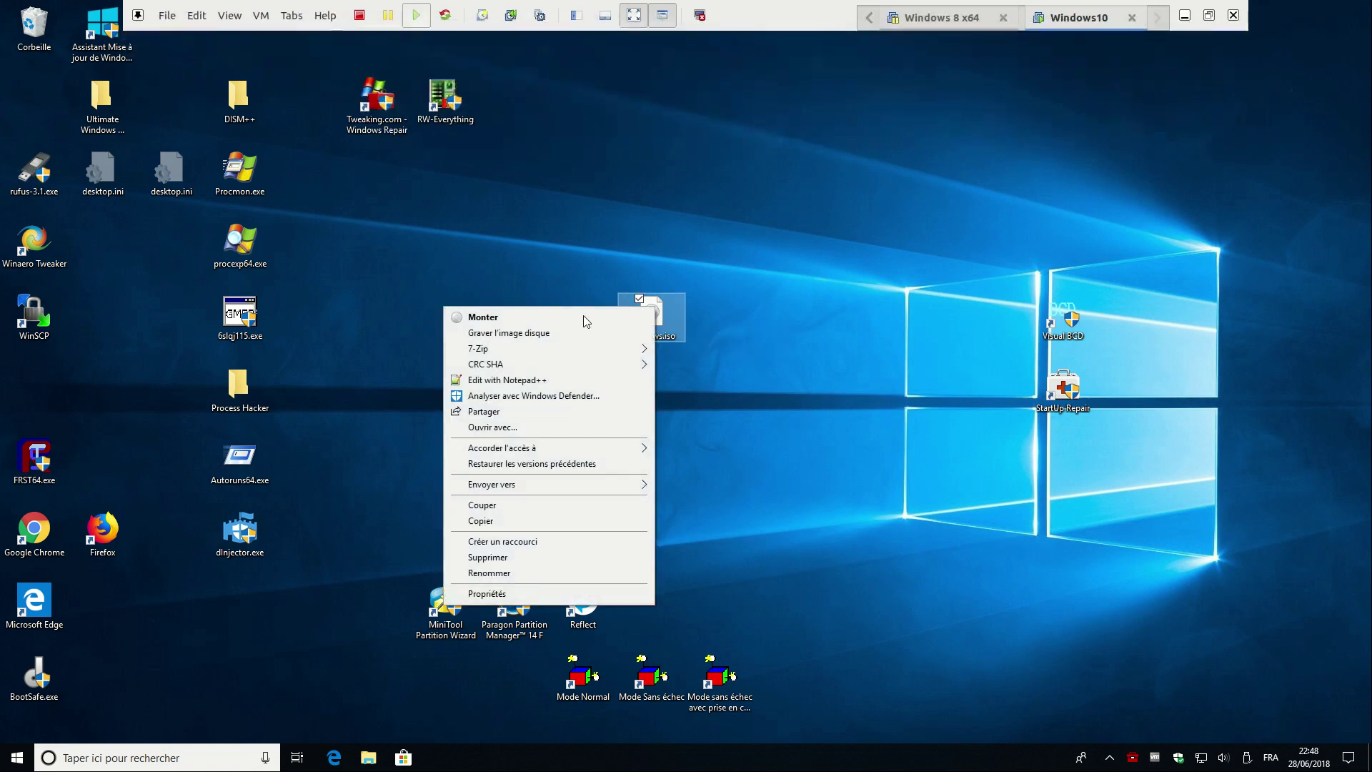
pyautogui.click(575, 316)
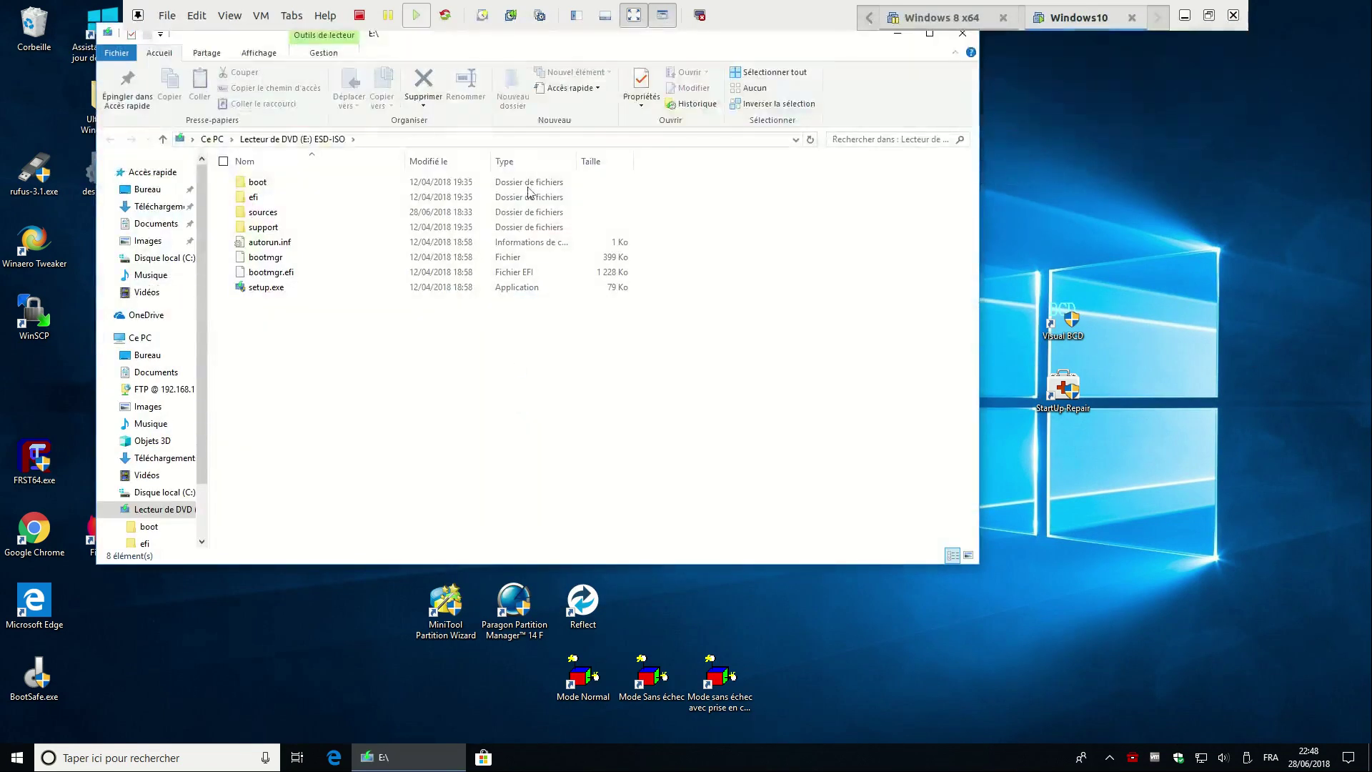
# Step: Run setup.exe from the mounted ESD-ISO drive, authorise it to make changes, and minimise the file window
pyautogui.moveTo(592, 50); pyautogui.dragTo(748, 157)
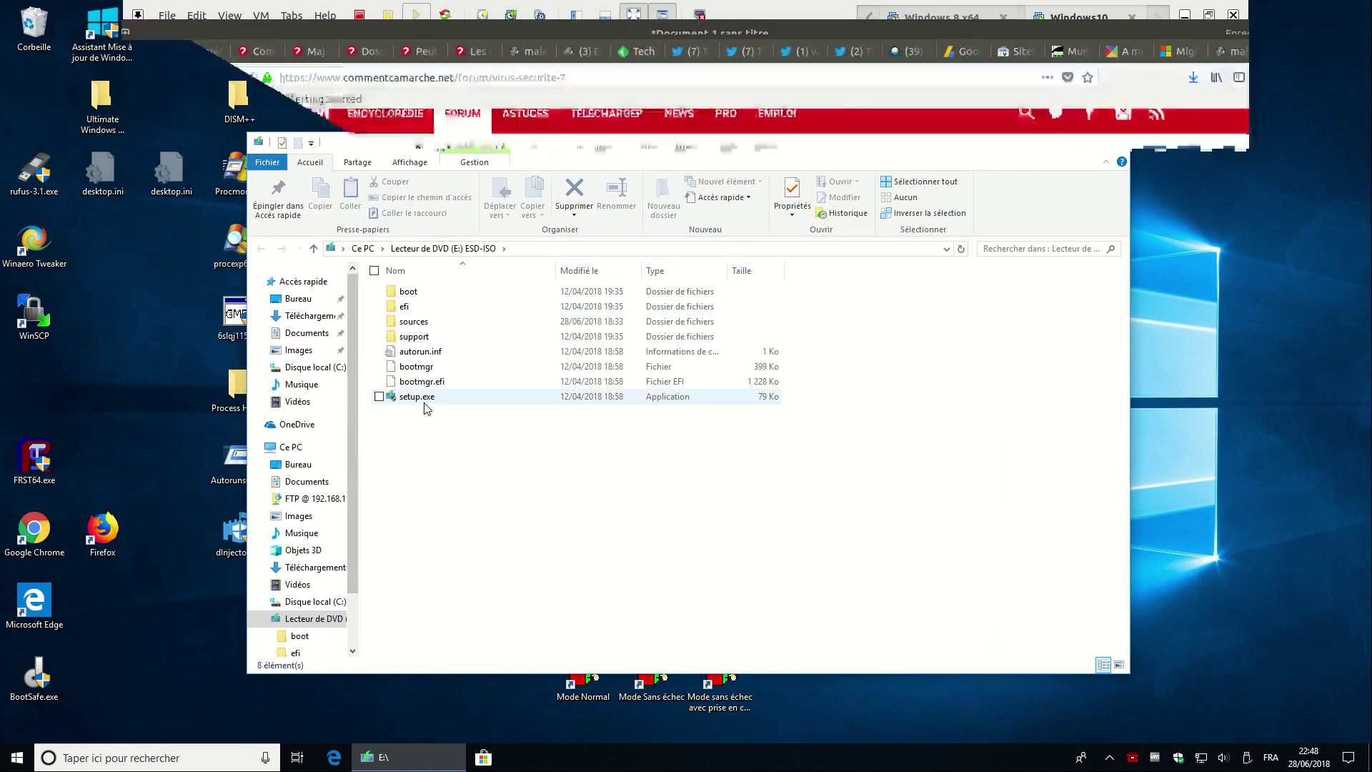
pyautogui.doubleClick(425, 401)
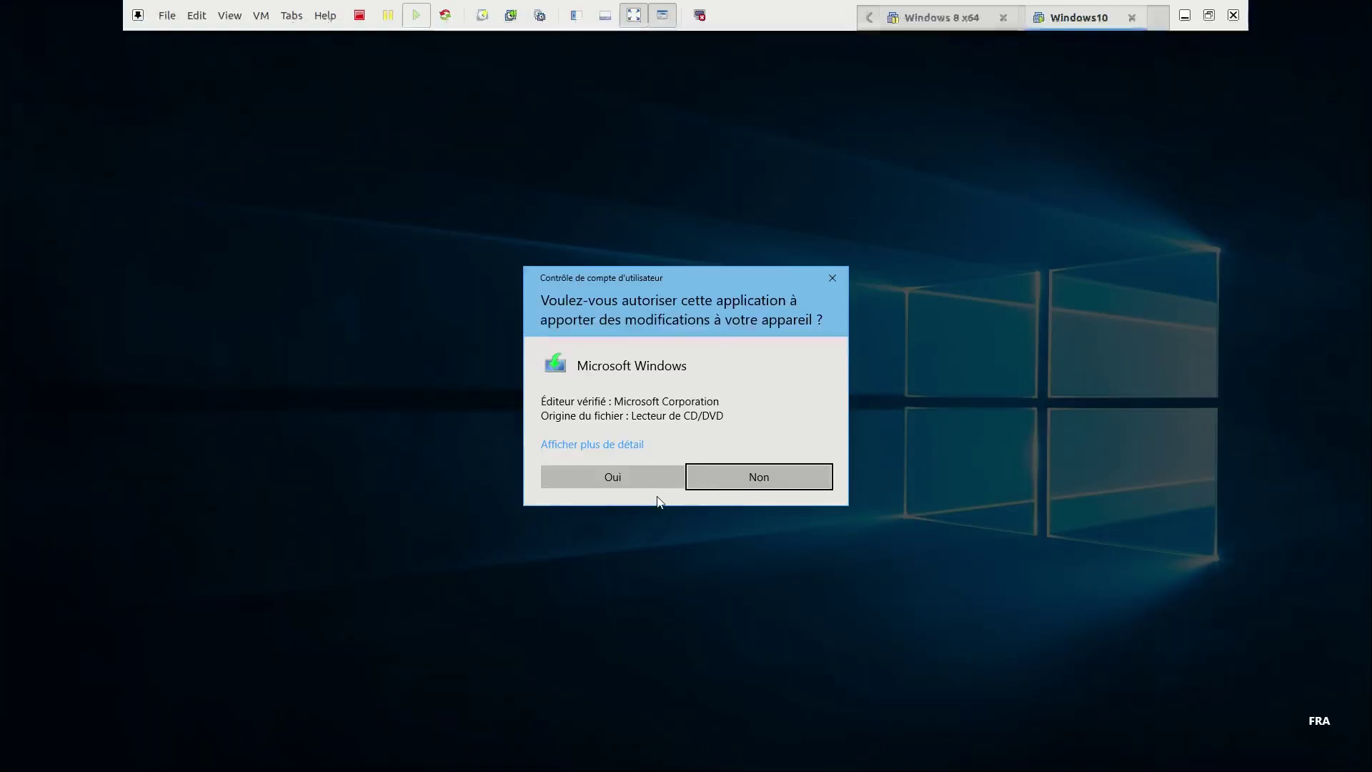
pyautogui.click(638, 474)
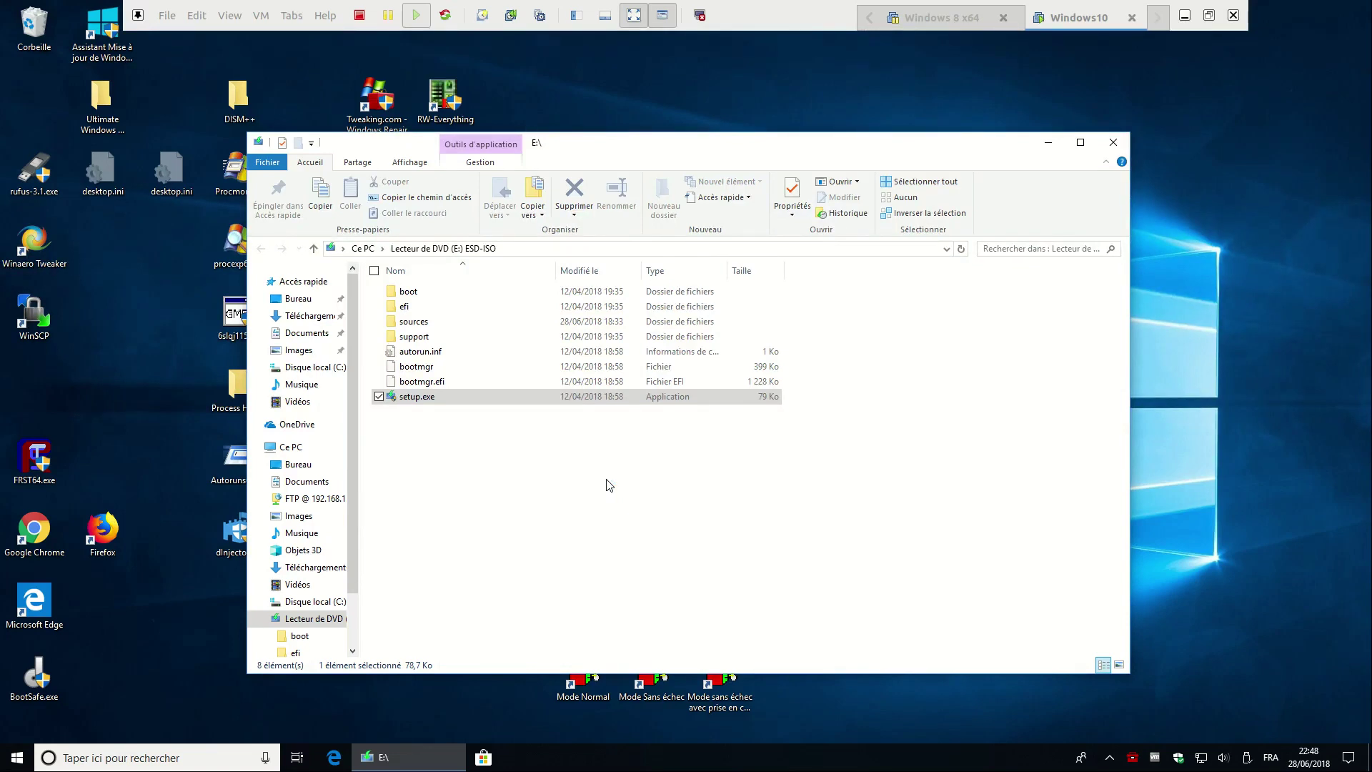
pyautogui.click(1050, 143)
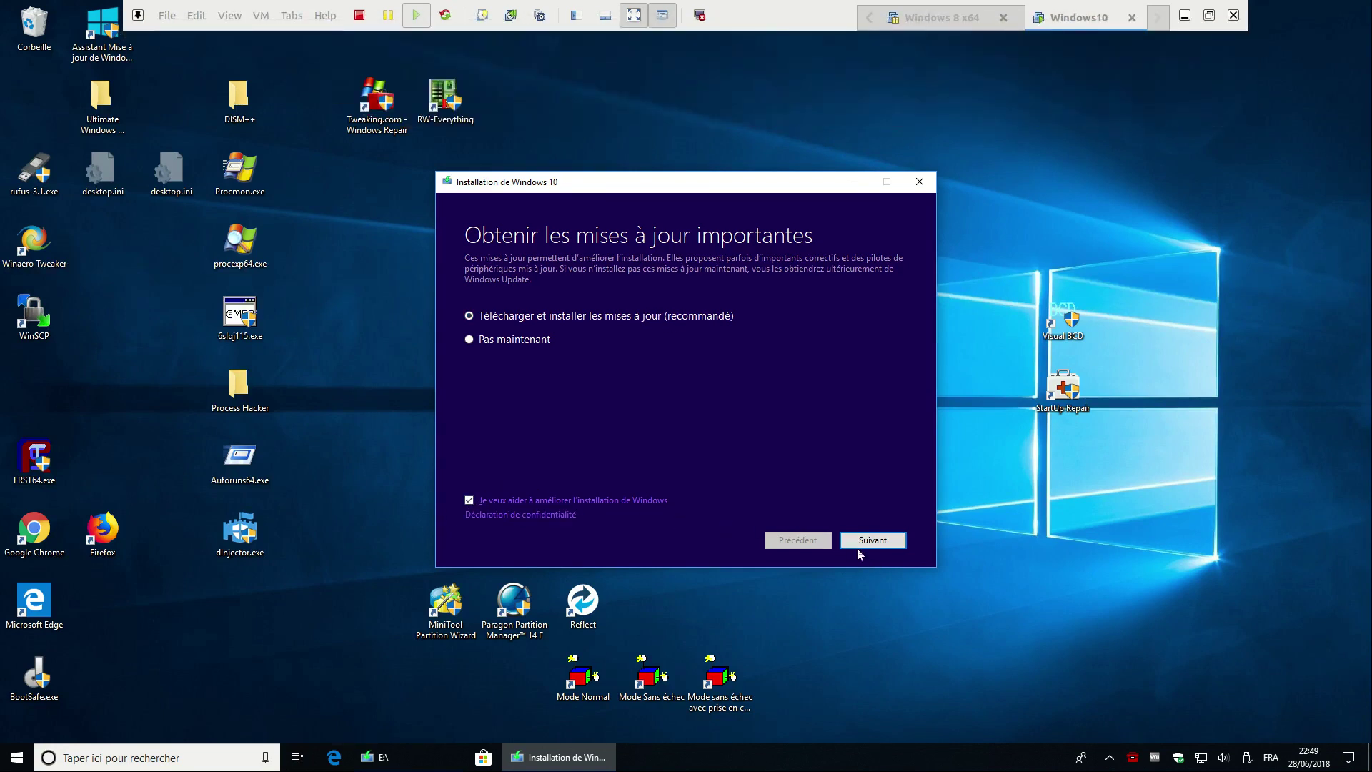
# Step: Continue with the recommended update download and start installing Windows 10 Famille, keeping personal files and applications
pyautogui.click(874, 540)
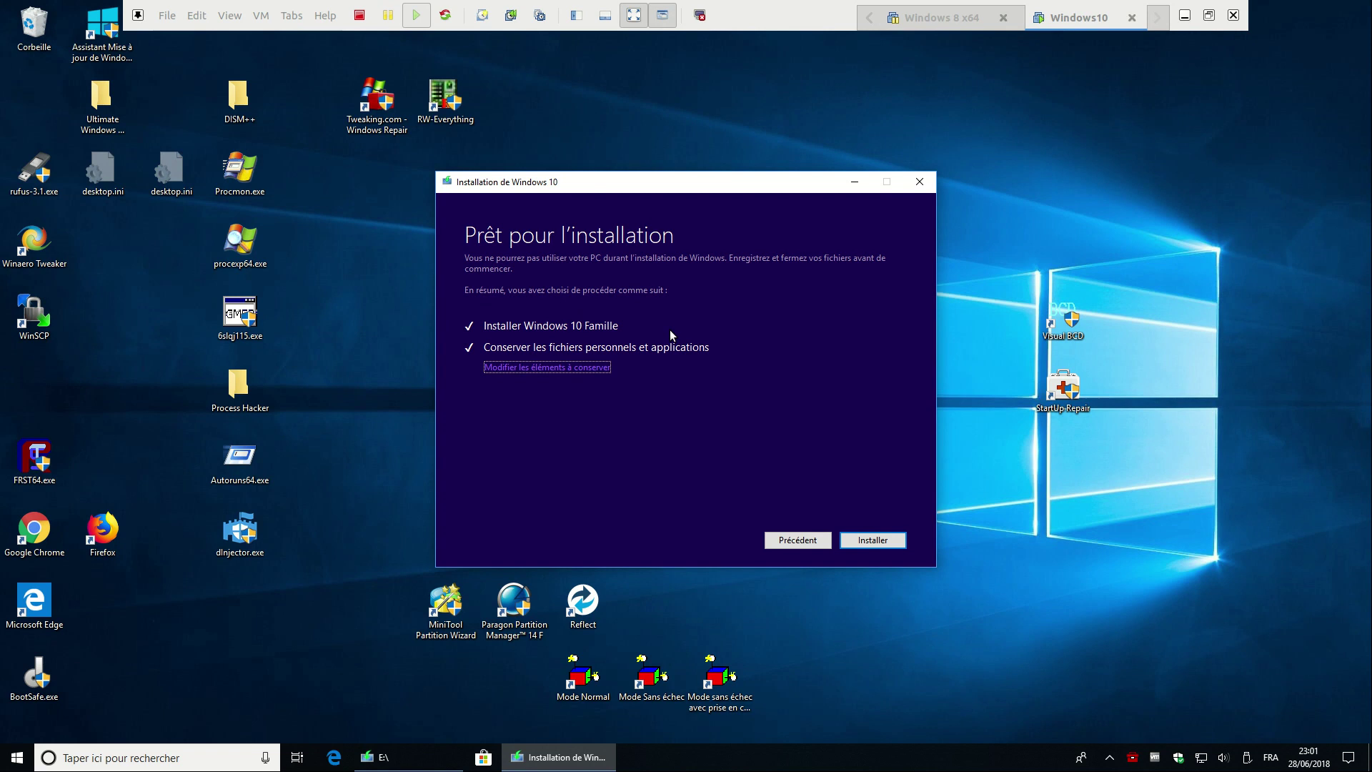
pyautogui.moveTo(618, 180); pyautogui.dragTo(554, 172)
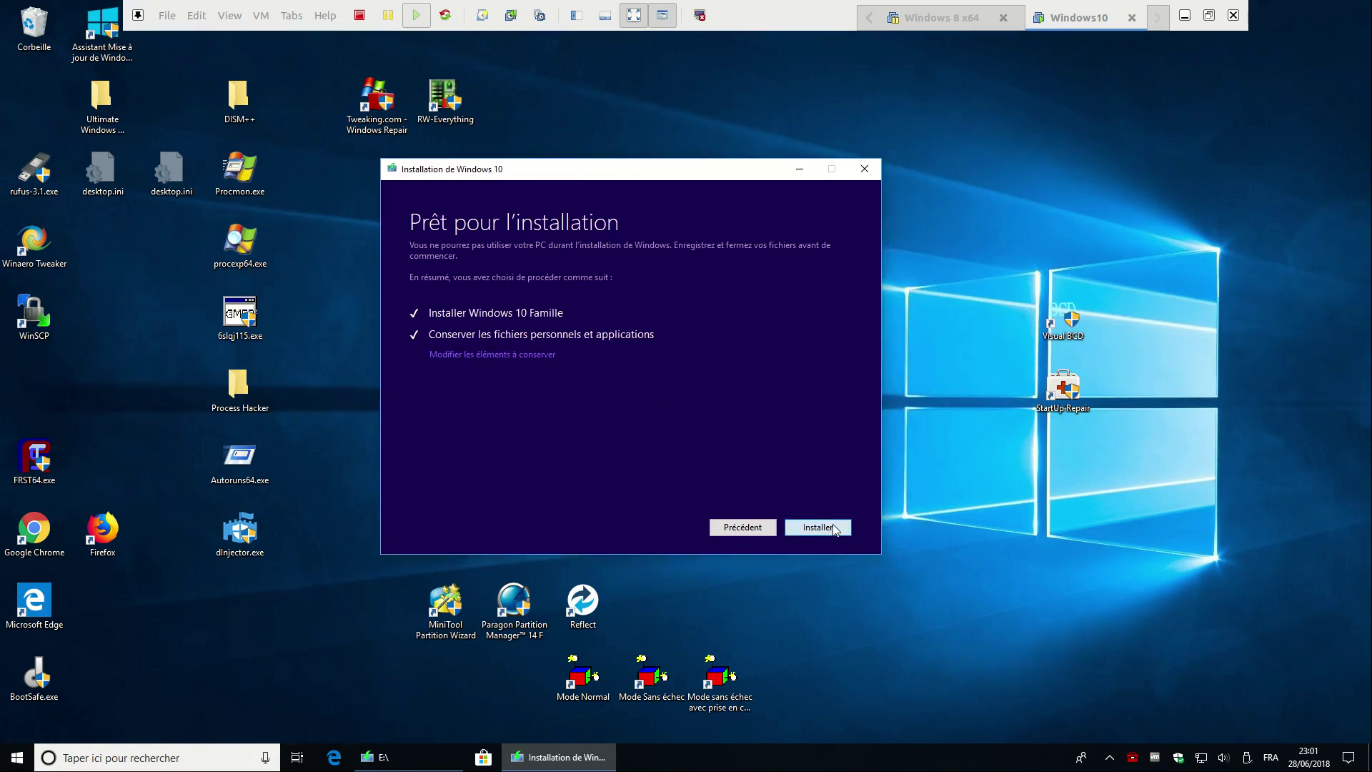
pyautogui.click(790, 526)
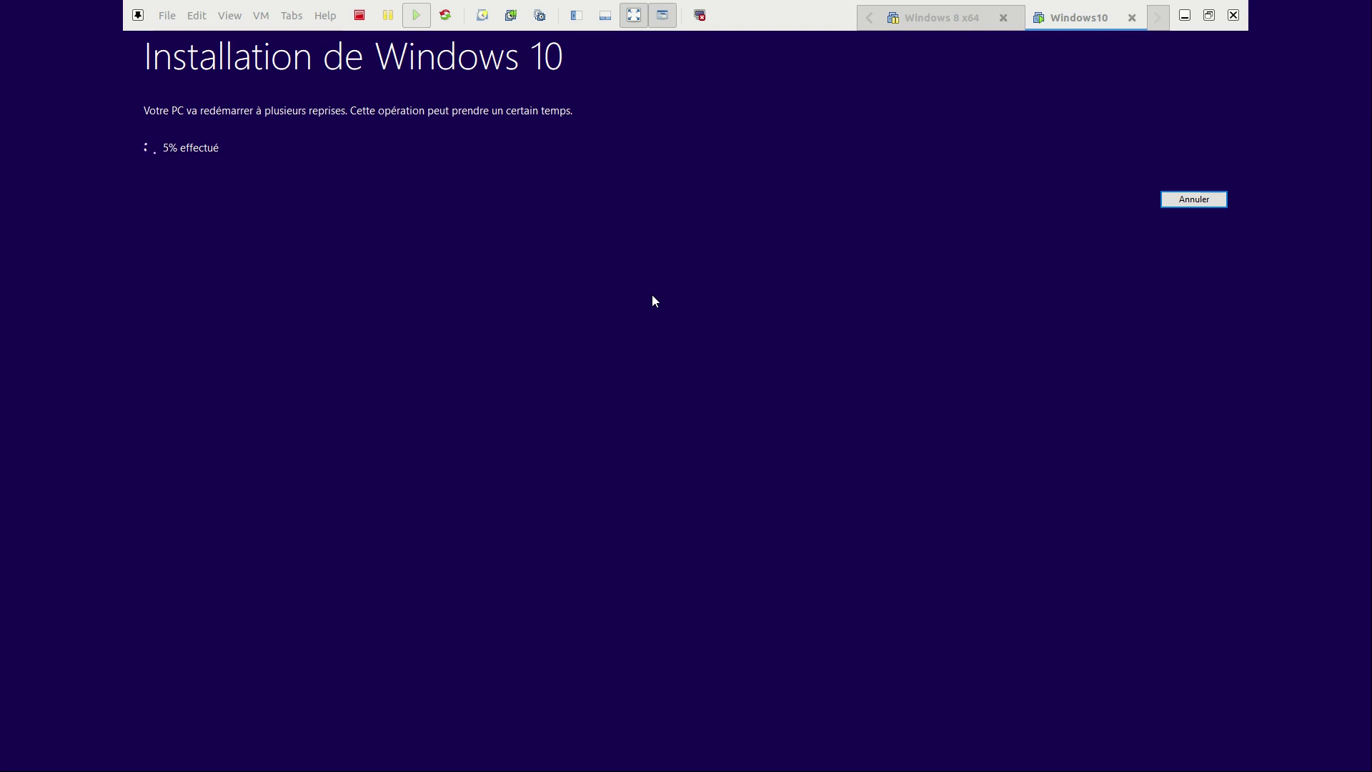
pyautogui.click(1209, 15)
pyautogui.click(1199, 11)
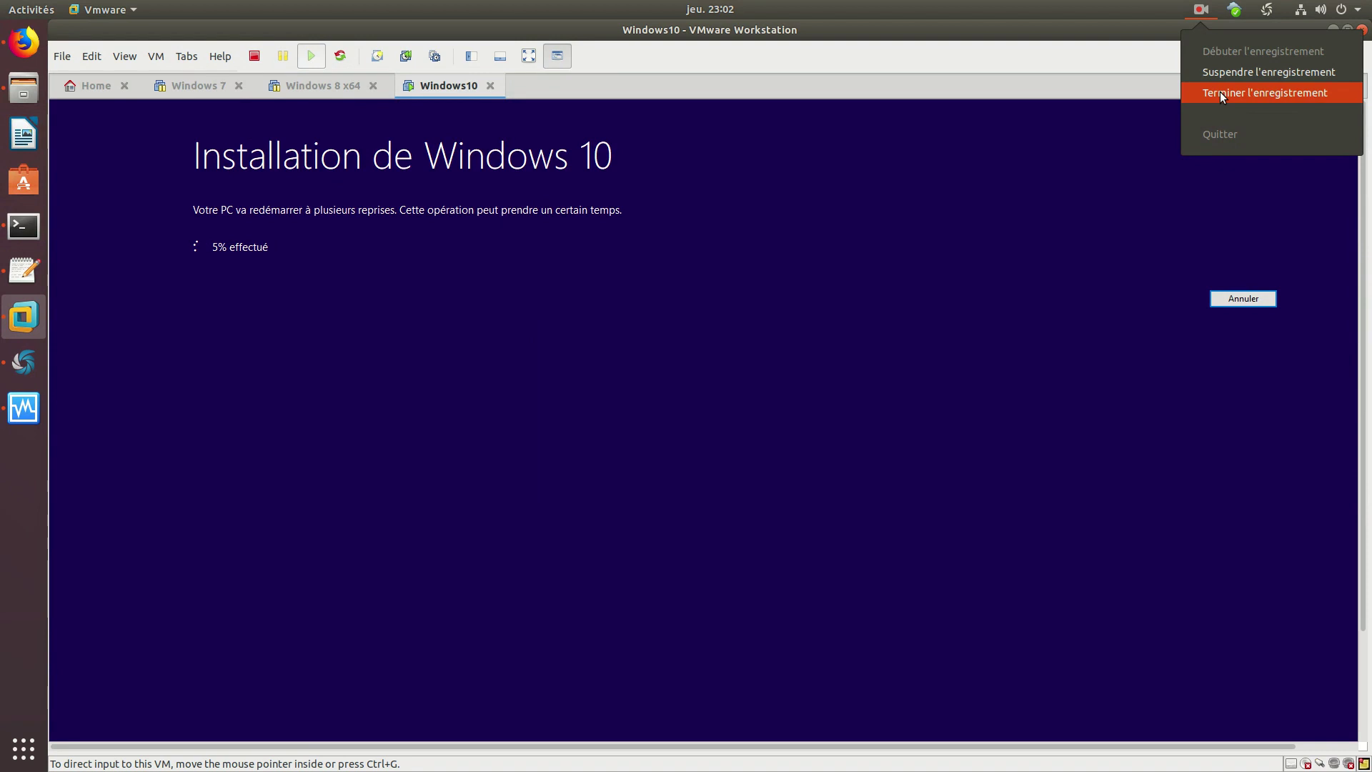
pyautogui.click(1219, 91)
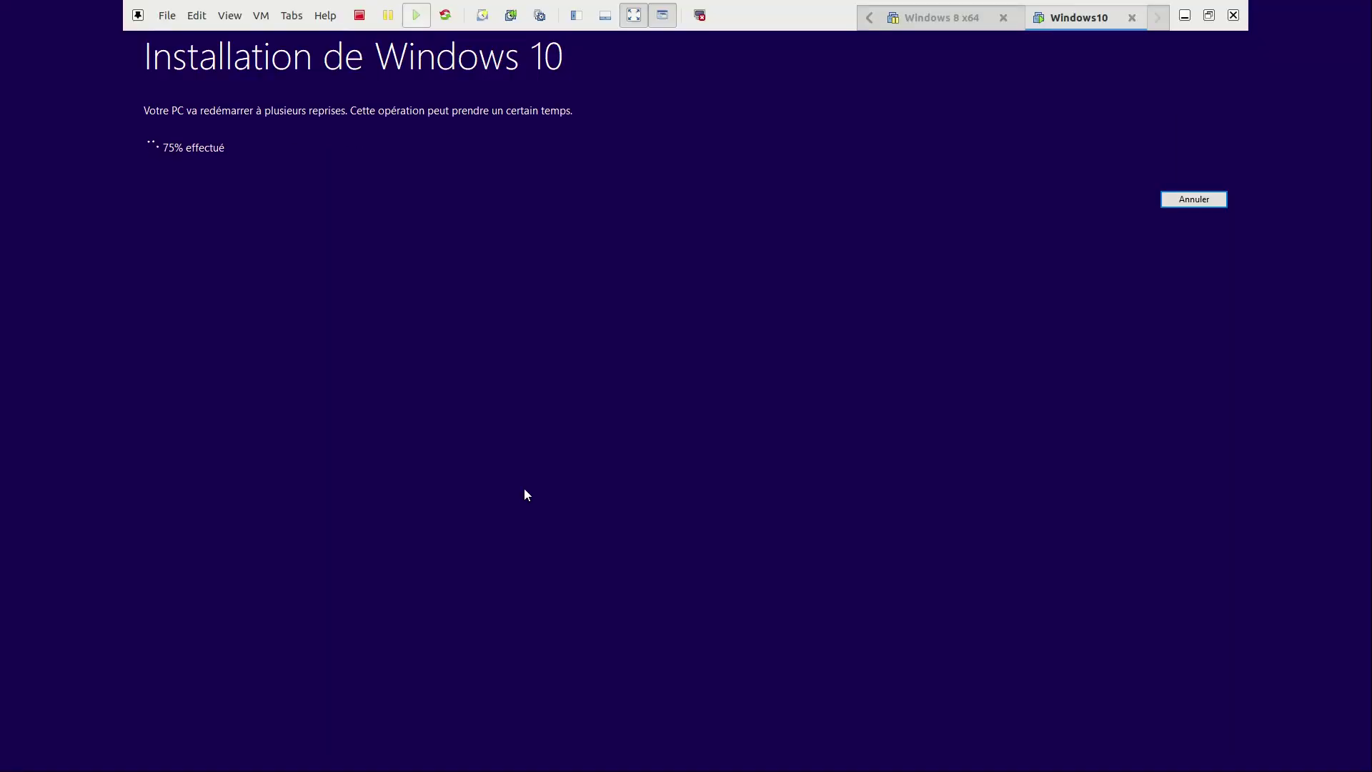
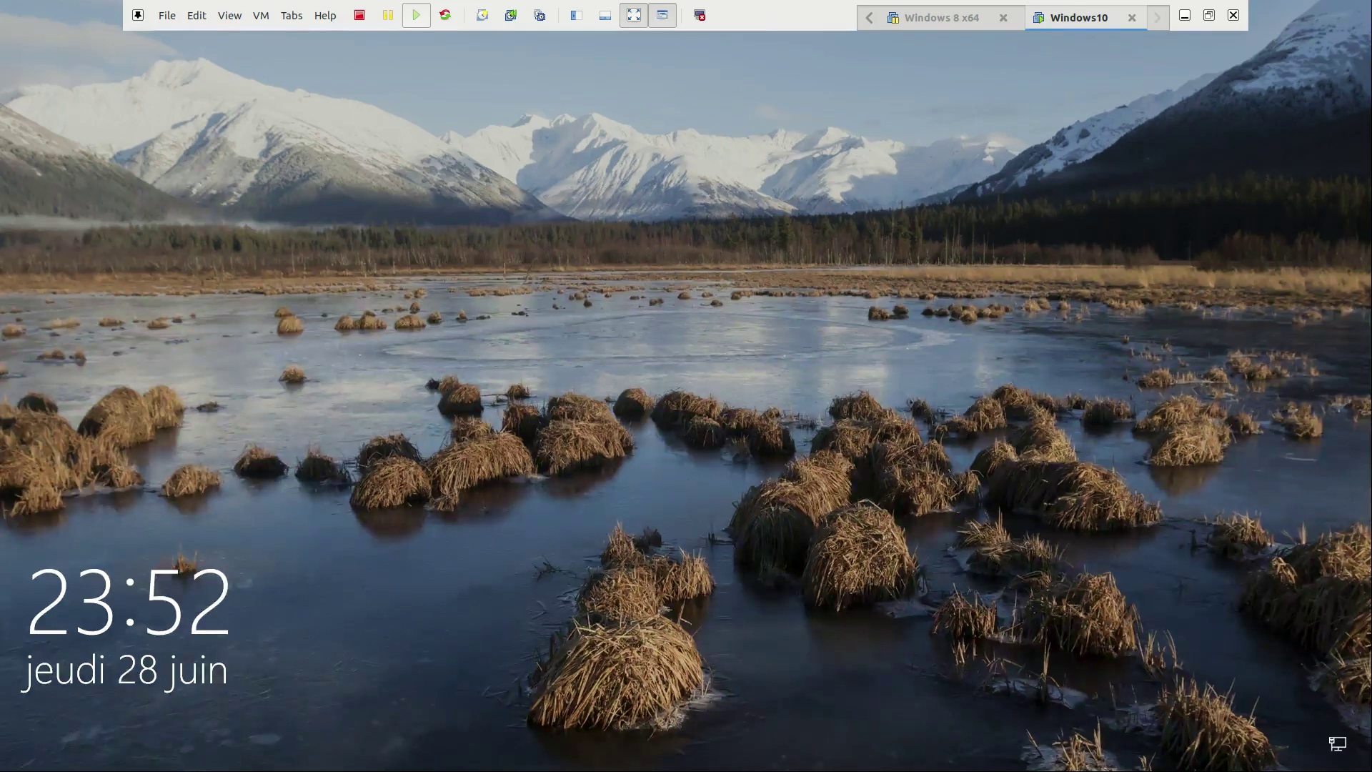
# Step: Dismiss the Windows lock screen and return to the desktop
pyautogui.click(733, 602)
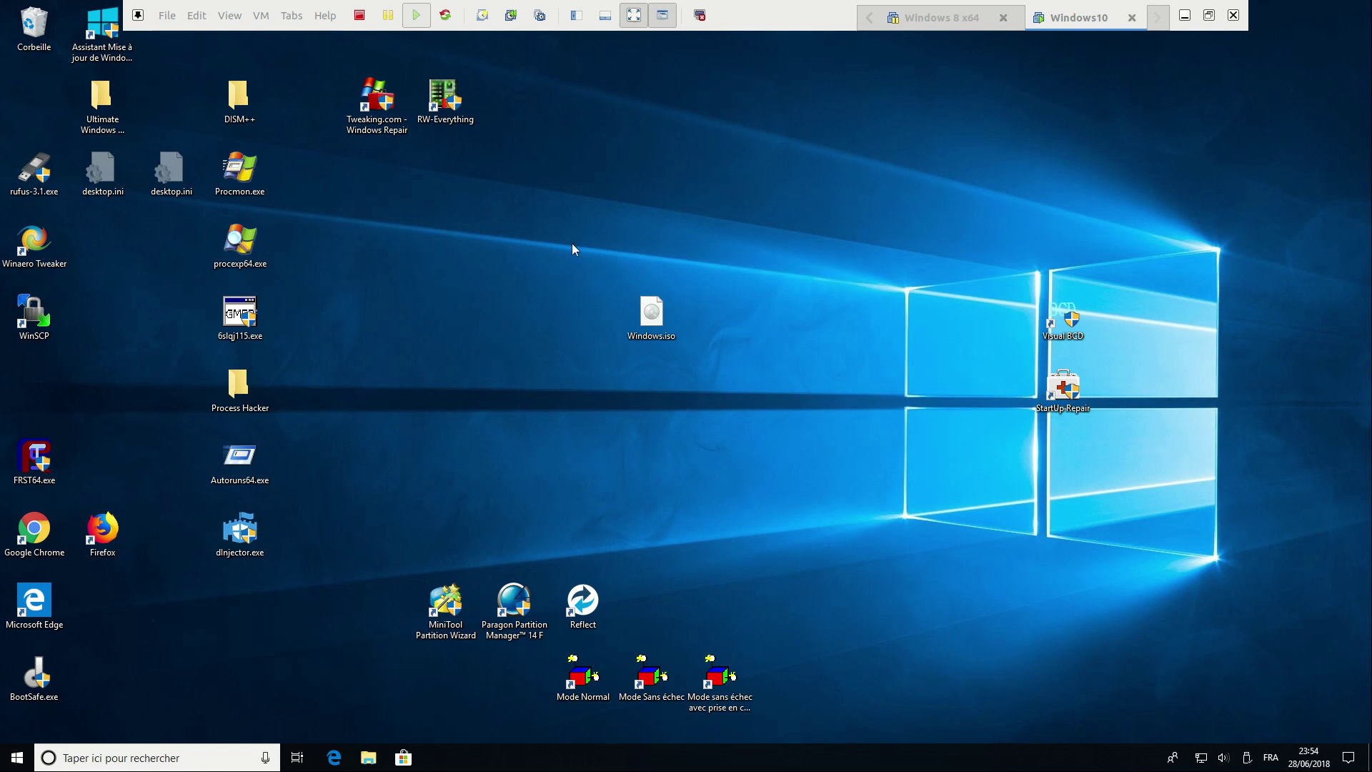
pyautogui.moveTo(589, 263); pyautogui.dragTo(774, 459)
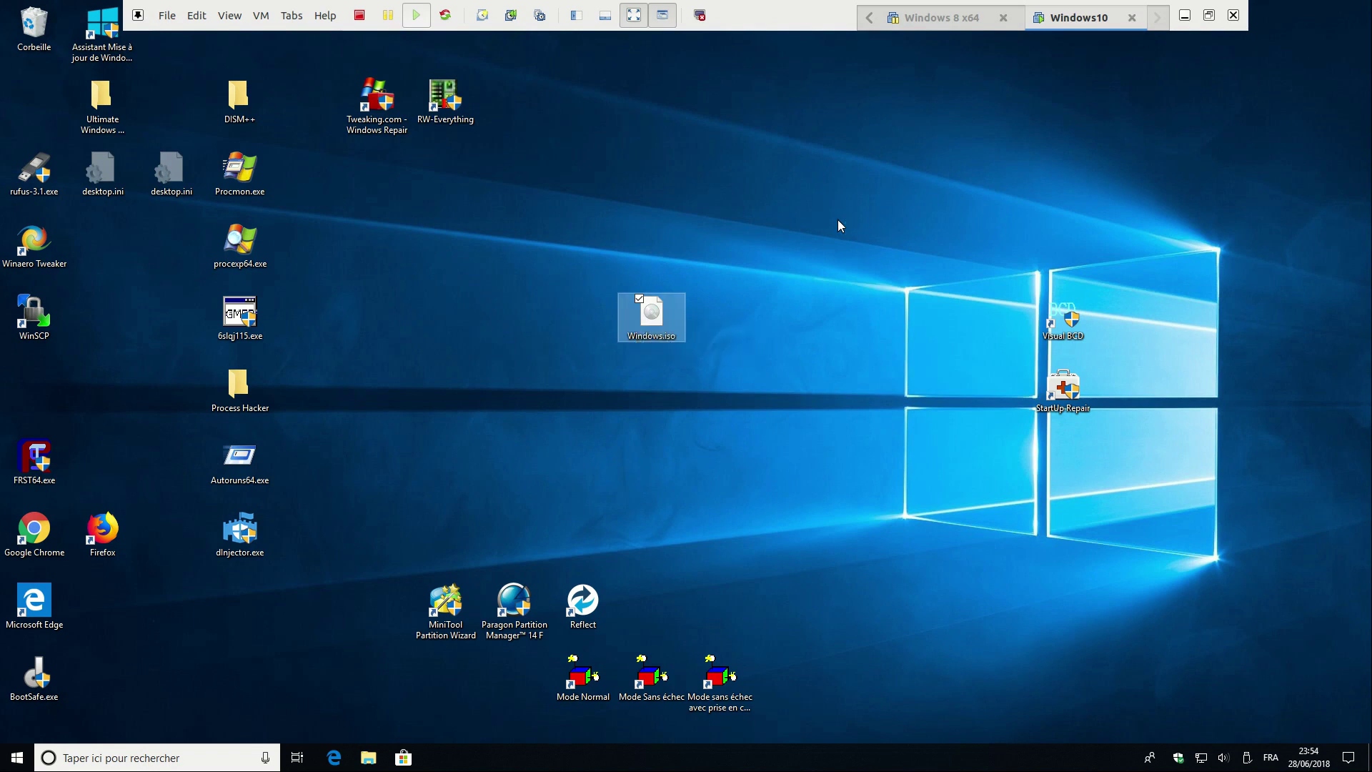
pyautogui.click(694, 200)
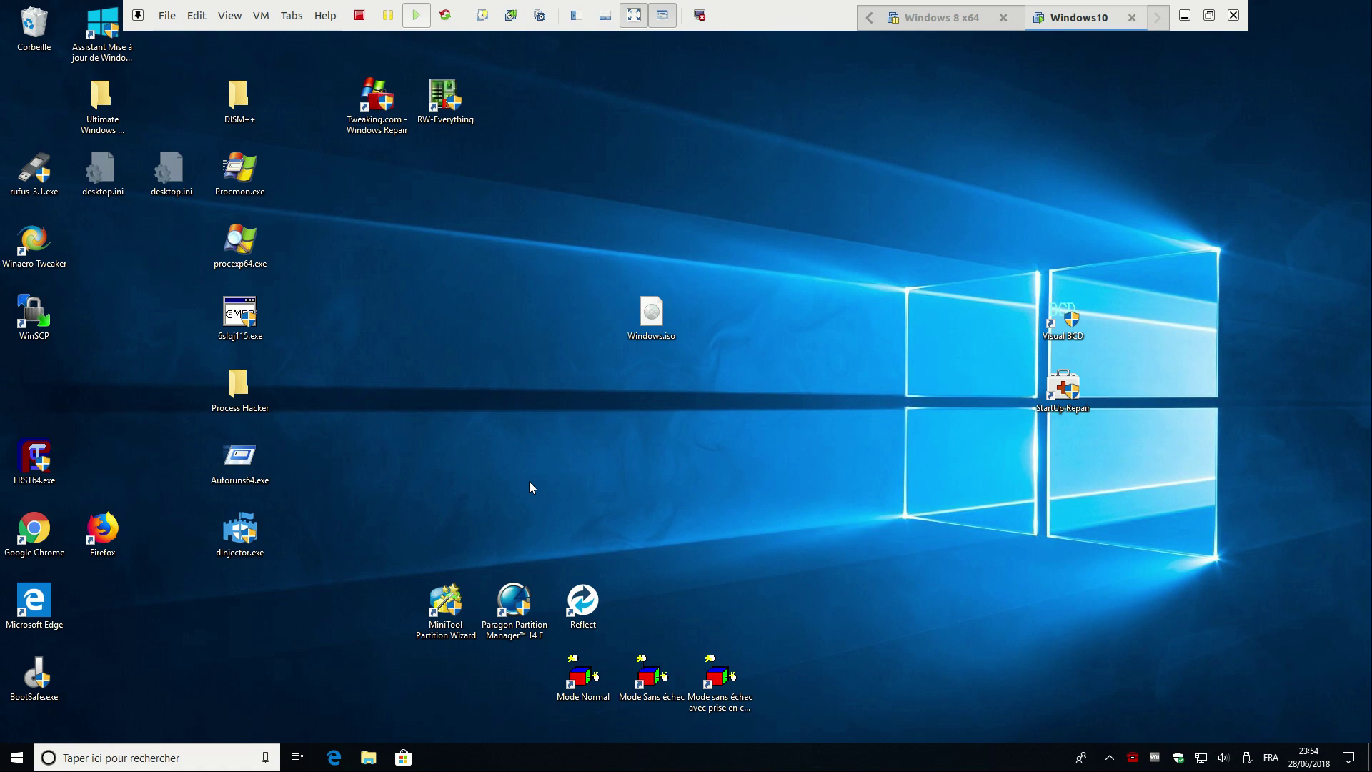
# Step: Open the Mise à jour et sécurité category in the Windows settings and examine one of its sections
pyautogui.click(17, 757)
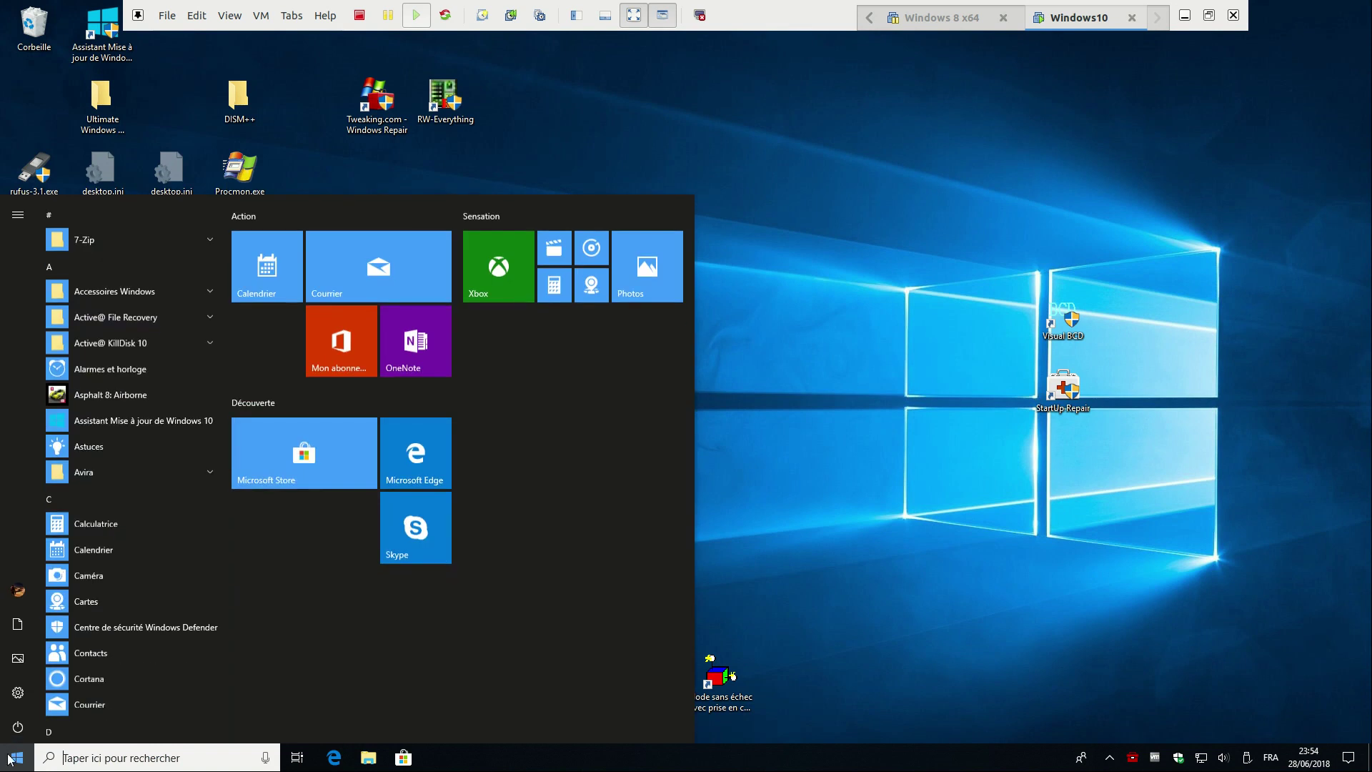
pyautogui.click(17, 693)
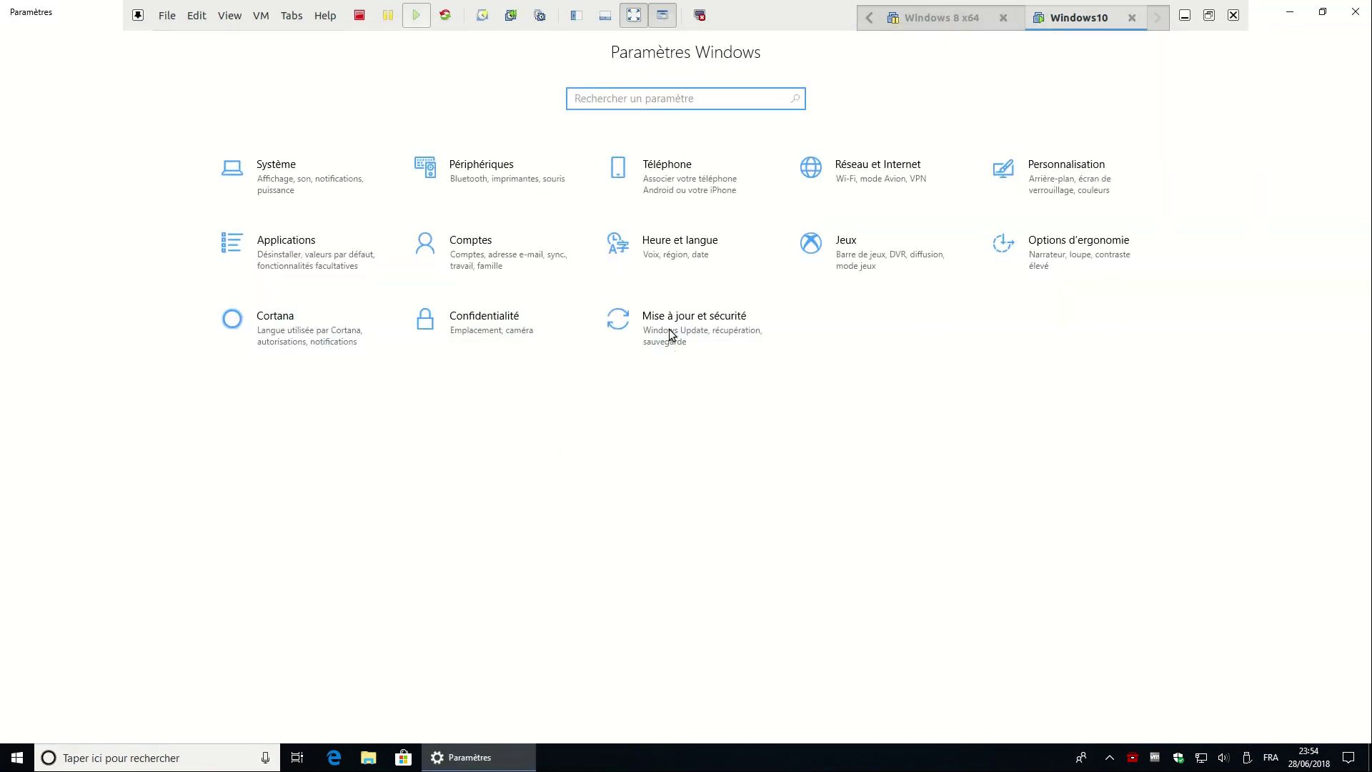
pyautogui.click(620, 322)
pyautogui.click(130, 293)
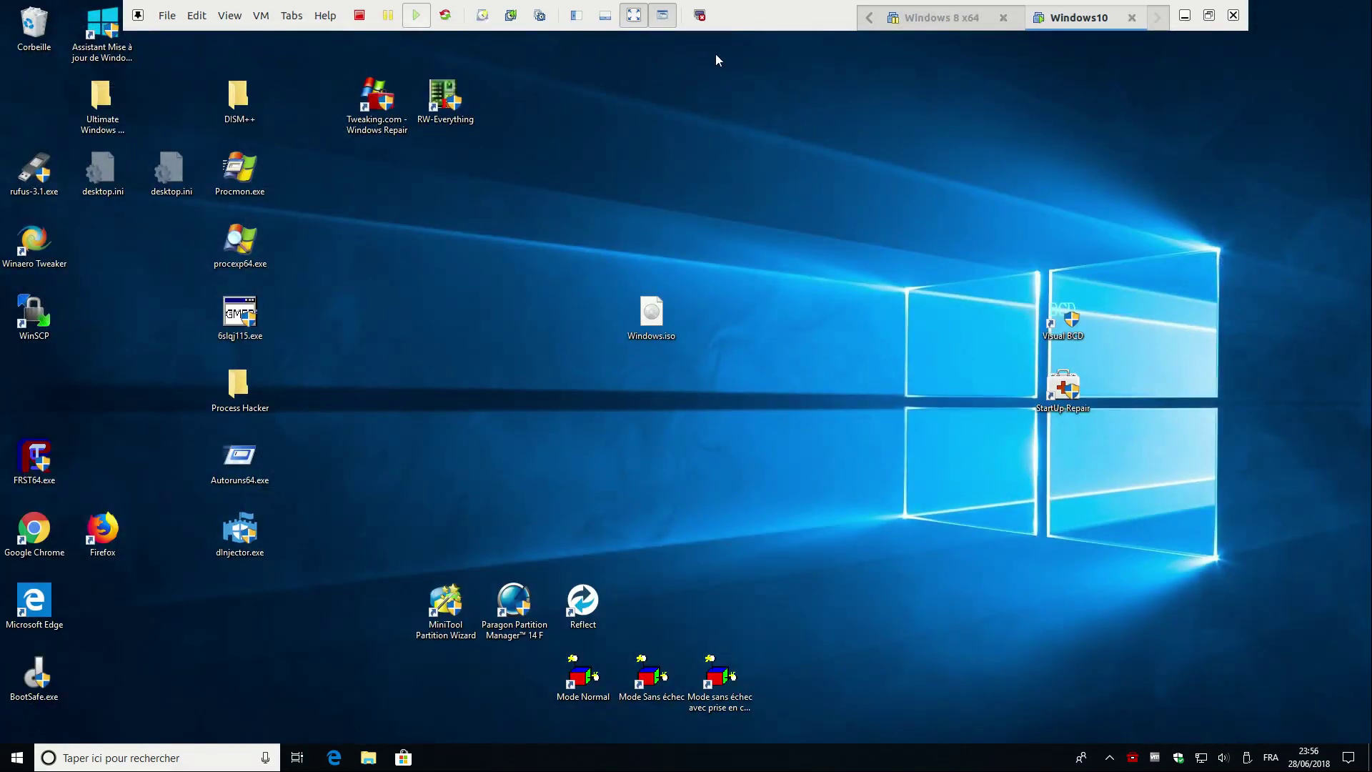
# Step: Switch the Windows10 virtual machine from console view to its summary view and leave full-screen mode
pyautogui.click(663, 16)
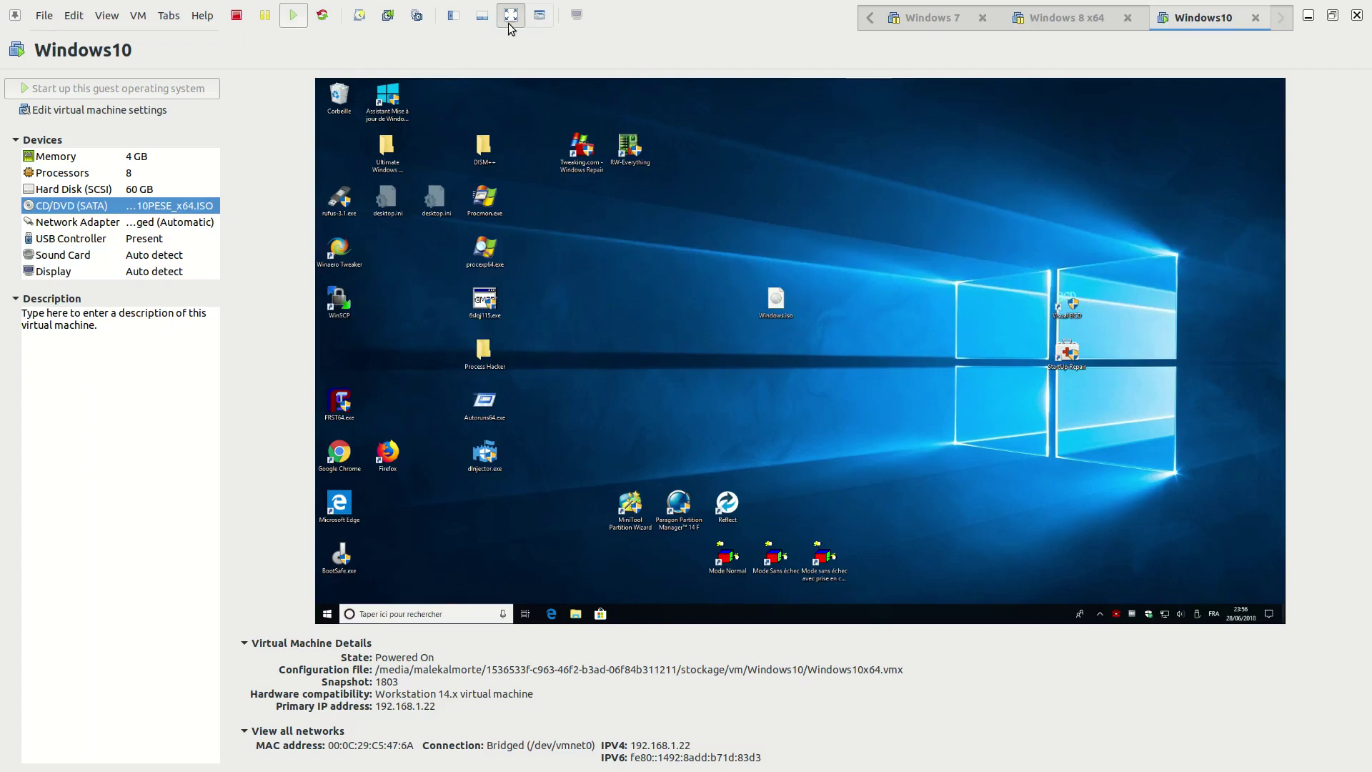
pyautogui.click(511, 15)
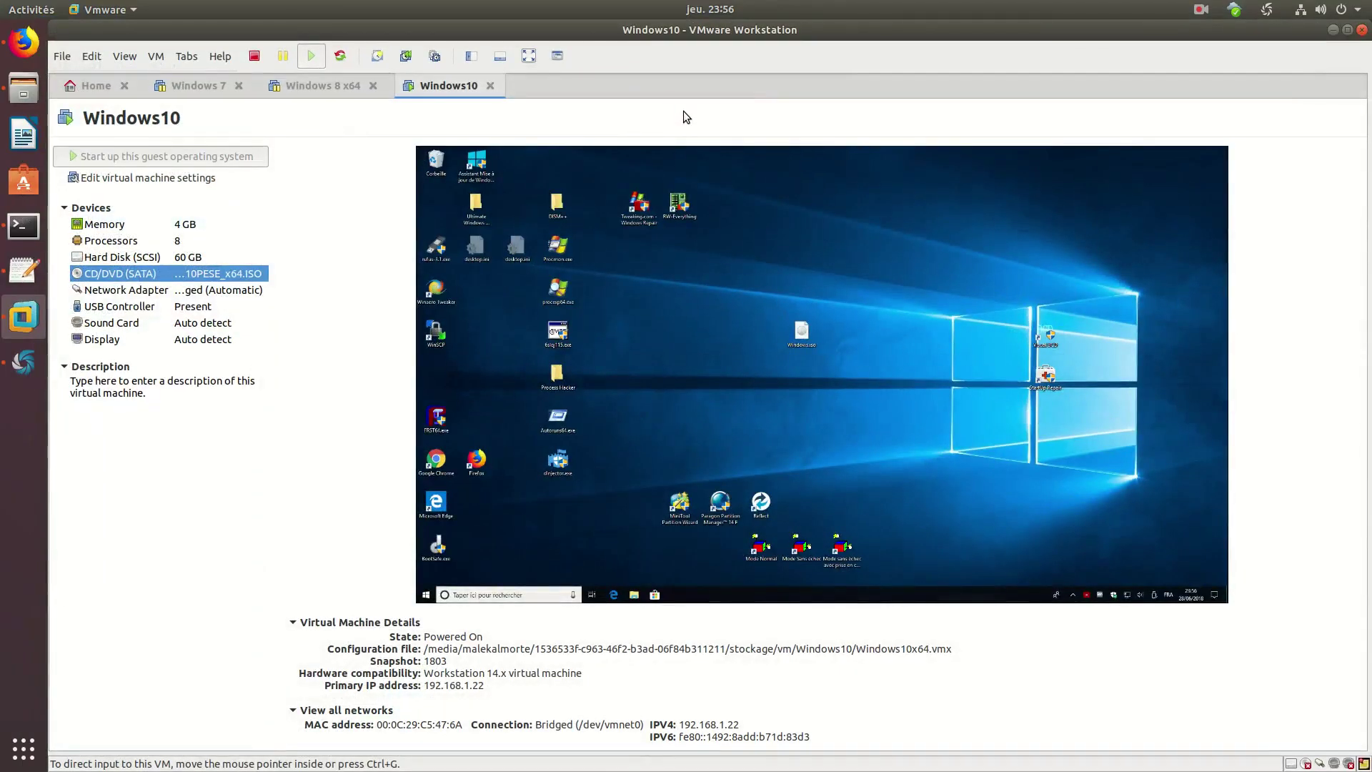